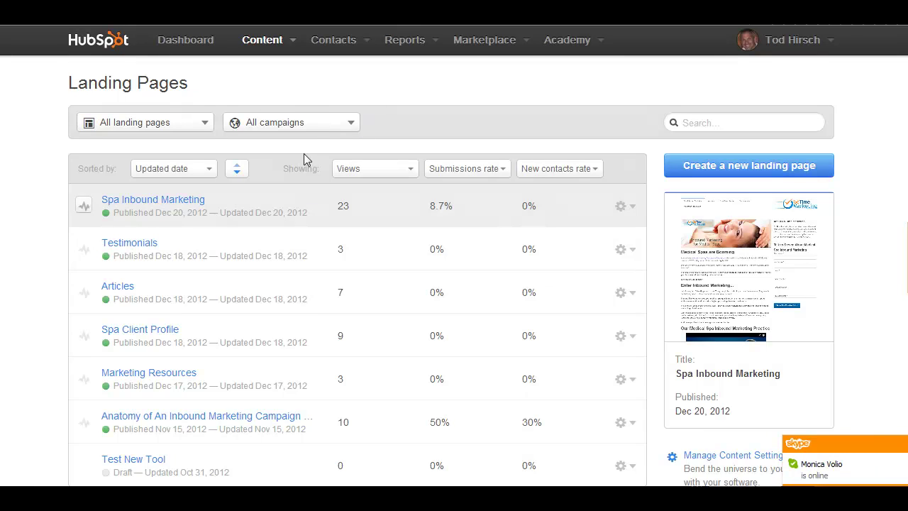
# - Start a new landing page and name it "A Descriptive Landing Page Title"
pyautogui.click(295, 44)
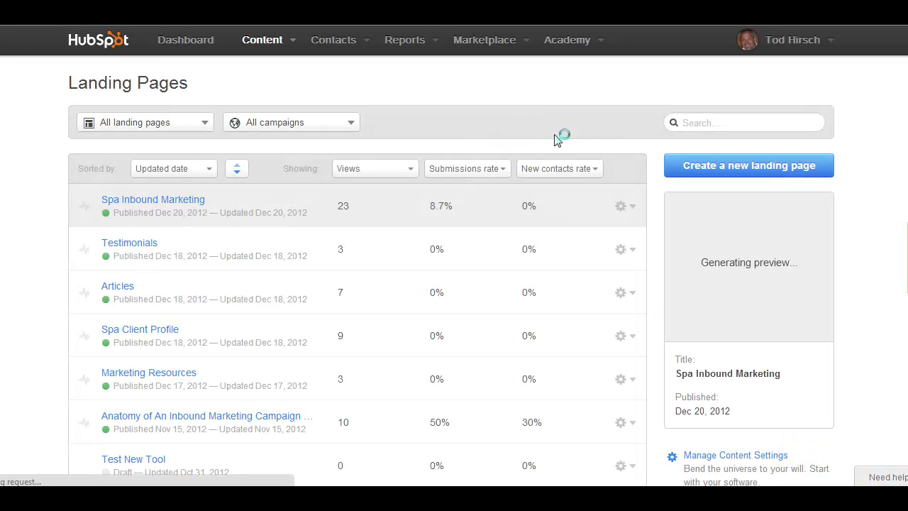
pyautogui.click(719, 168)
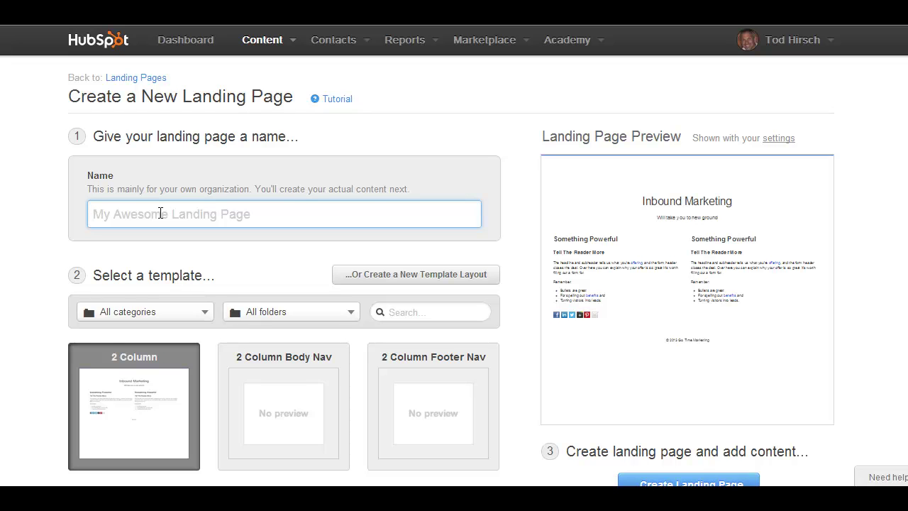
pyautogui.write('So')
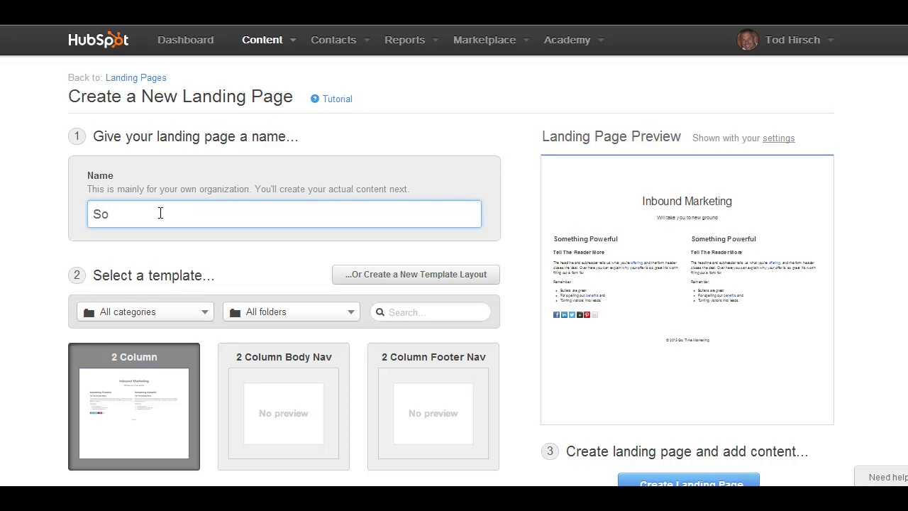
pyautogui.write('mething')
pyautogui.hotkey('ctrl', 'a')
pyautogui.write('A Descriptive Landing Page Title')
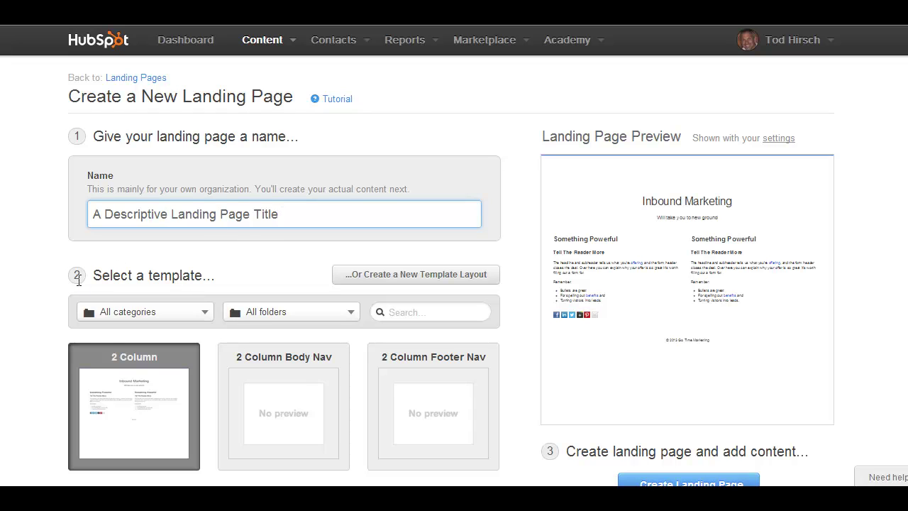
# - Browse the landing page templates and compare the previews of 2 Column Body Nav, 2 Column Footer Nav and 2 Column Header Nav
pyautogui.scroll(-2, 47, 230)
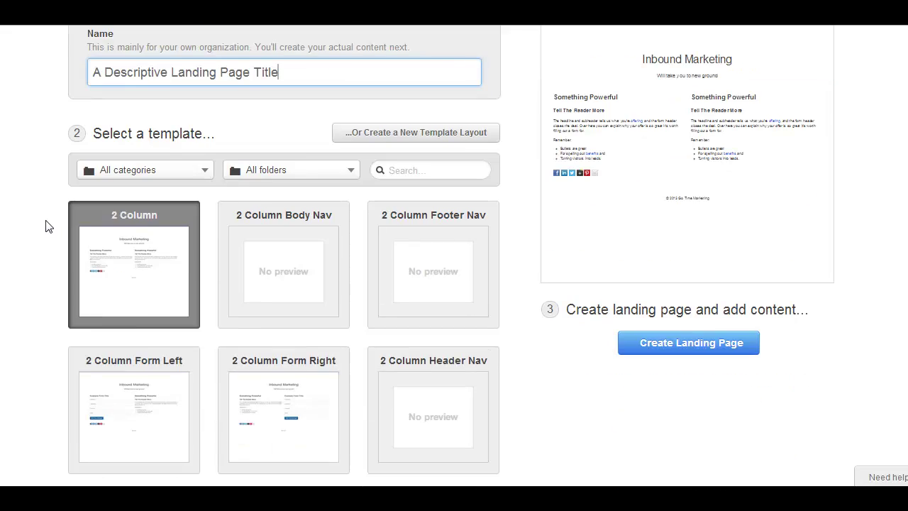
pyautogui.scroll(1, 64, 163)
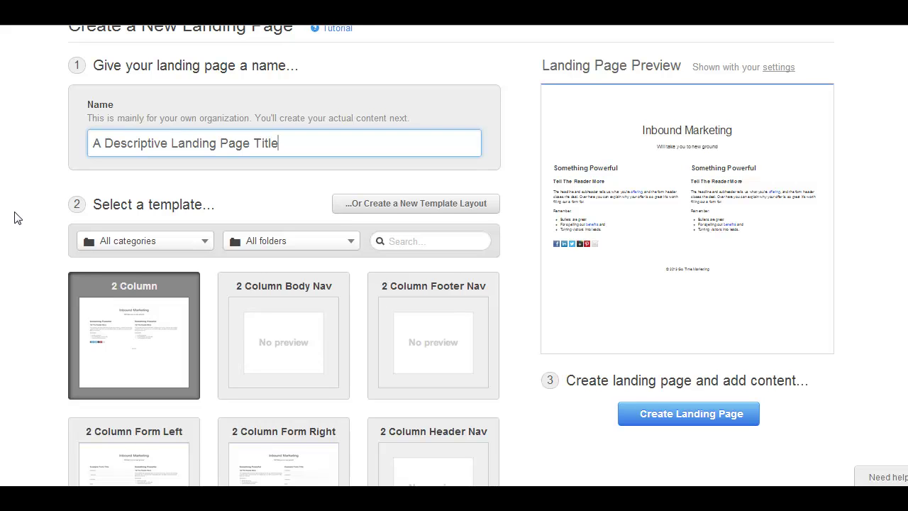
pyautogui.scroll(-1, 17, 218)
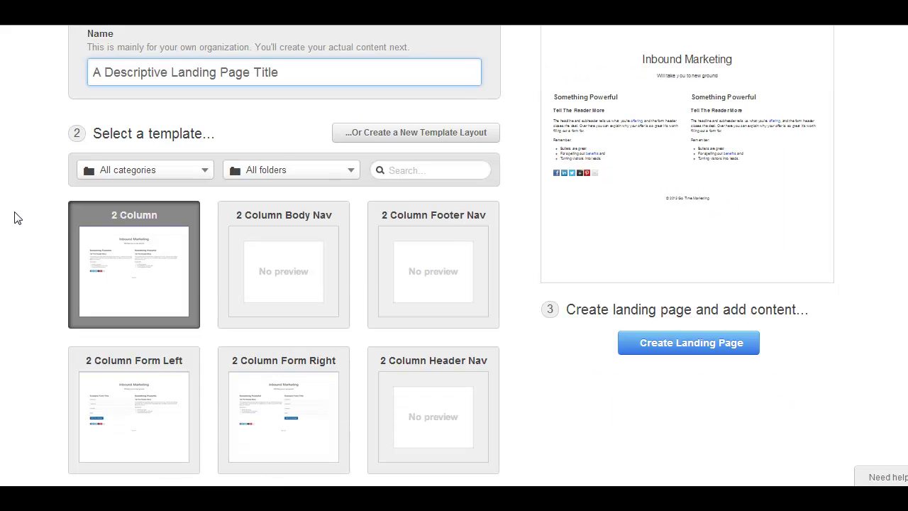
pyautogui.scroll(-1, 18, 218)
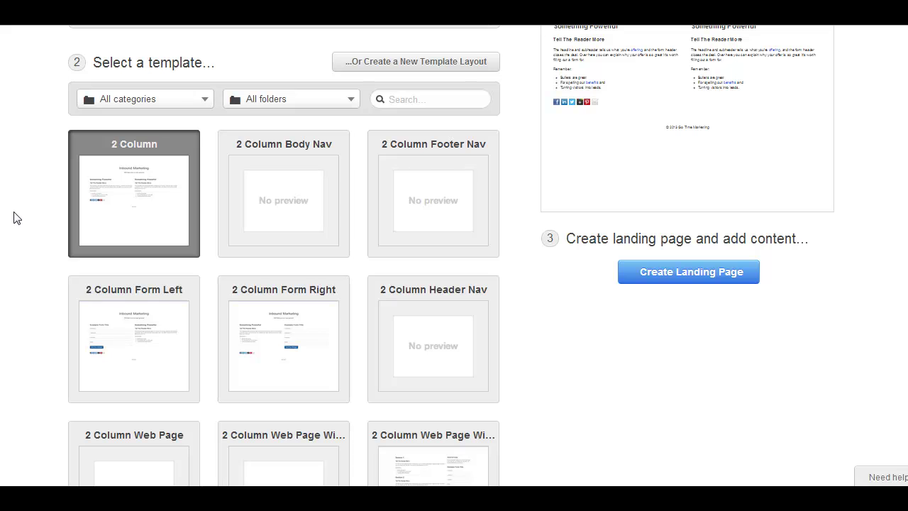
pyautogui.scroll(-2, 375, 277)
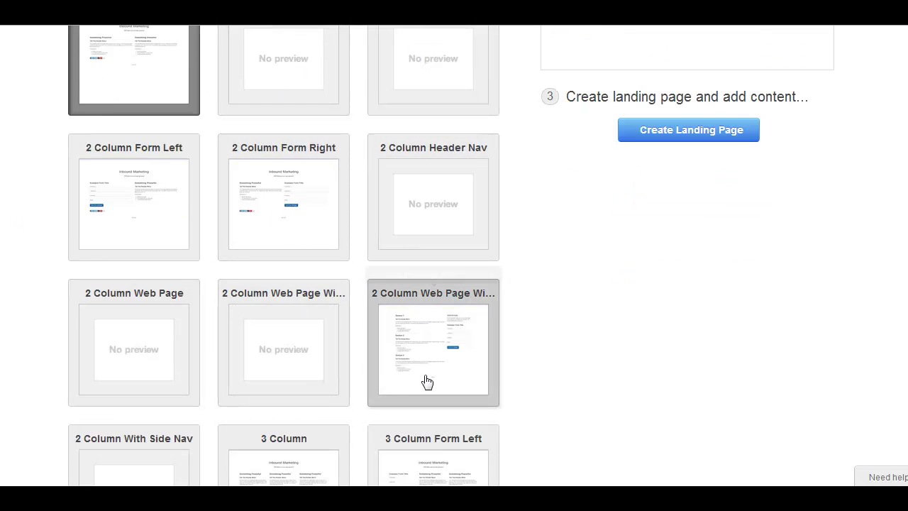
pyautogui.scroll(1, 210, 247)
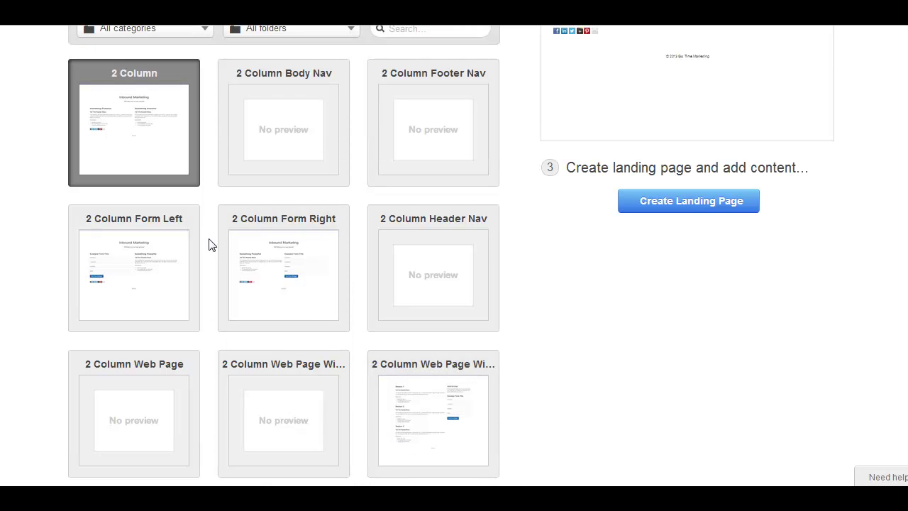
pyautogui.click(268, 157)
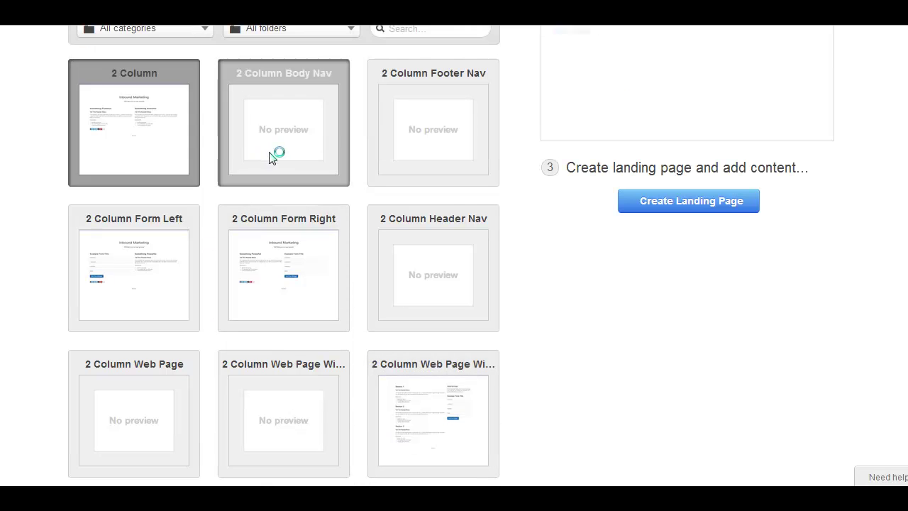
pyautogui.click(411, 165)
pyautogui.scroll(2, 523, 276)
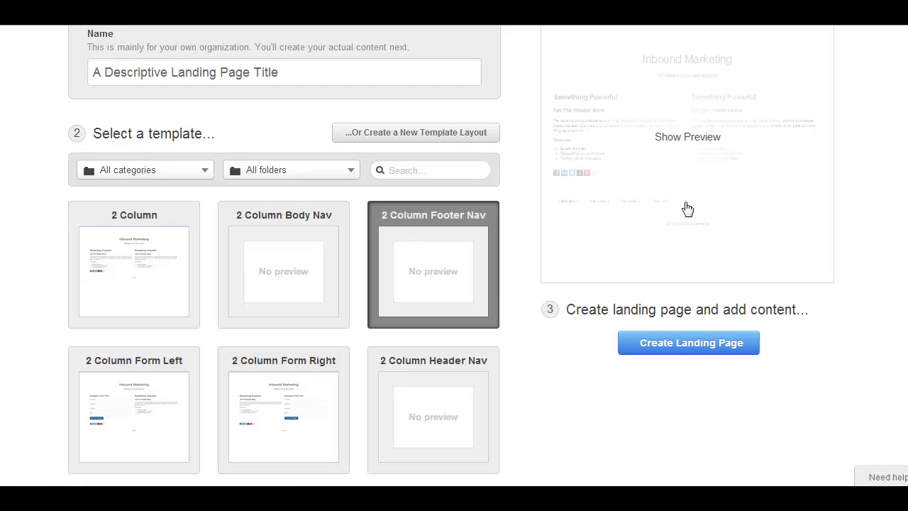
pyautogui.click(263, 281)
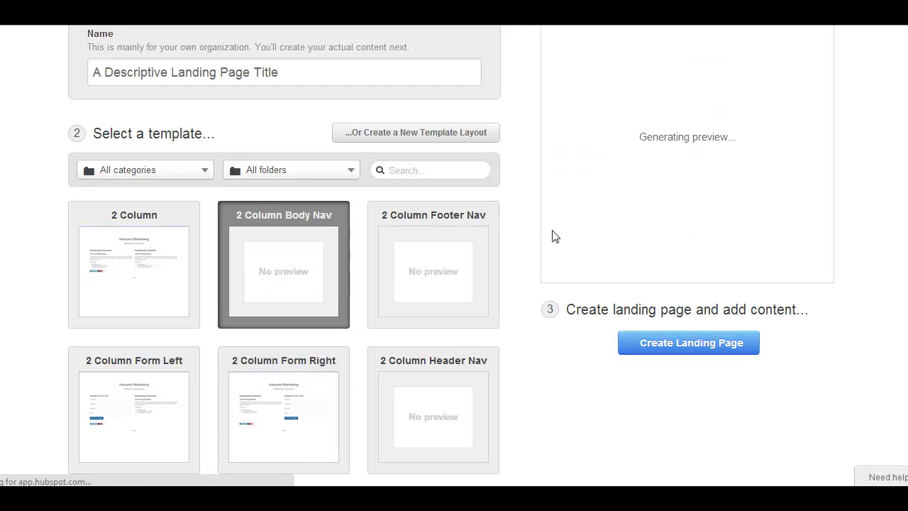
pyautogui.scroll(-1, 405, 418)
pyautogui.click(420, 370)
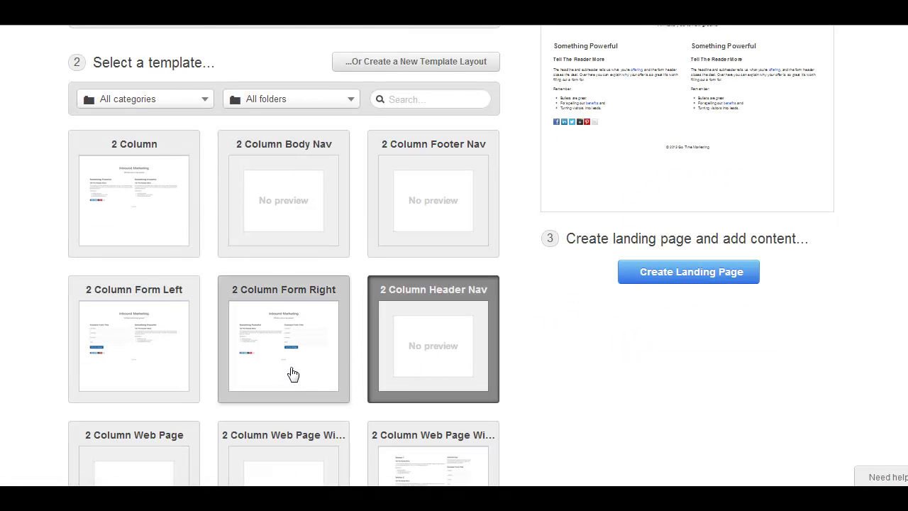
pyautogui.scroll(-2, 291, 374)
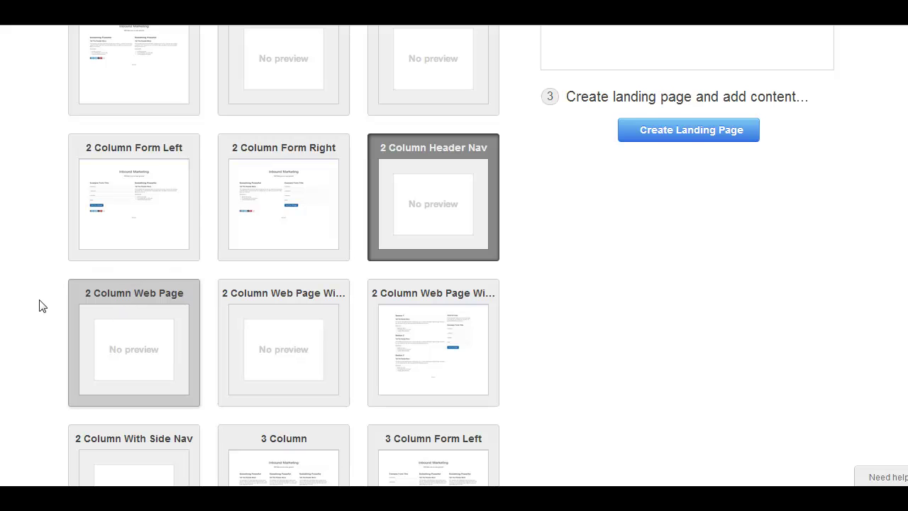
# - Choose the 2 Column Form Right template and check its full-size preview down to the footer
pyautogui.scroll(1, 23, 200)
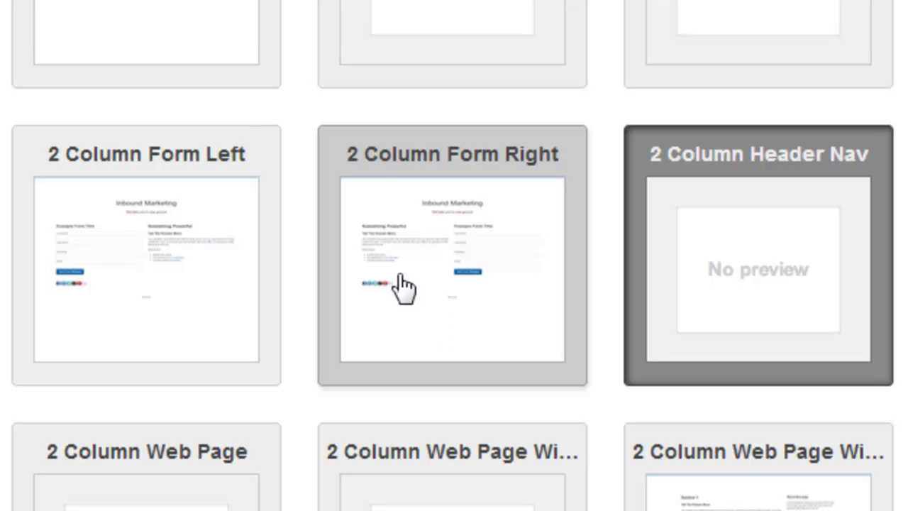
pyautogui.click(474, 293)
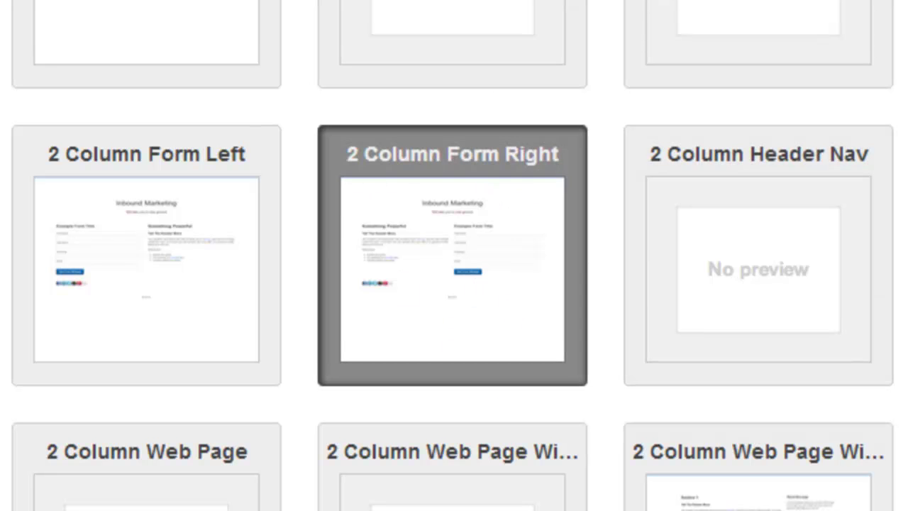
pyautogui.scroll(4, 835, 428)
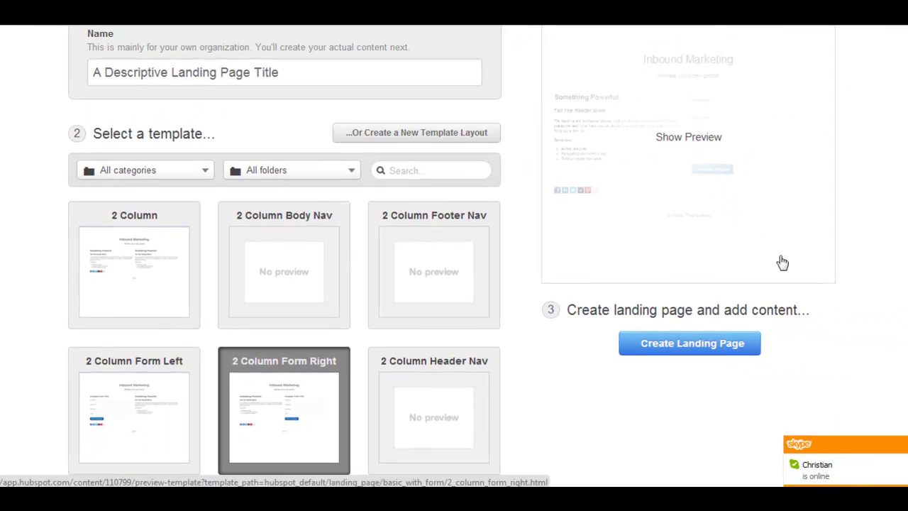
pyautogui.click(749, 192)
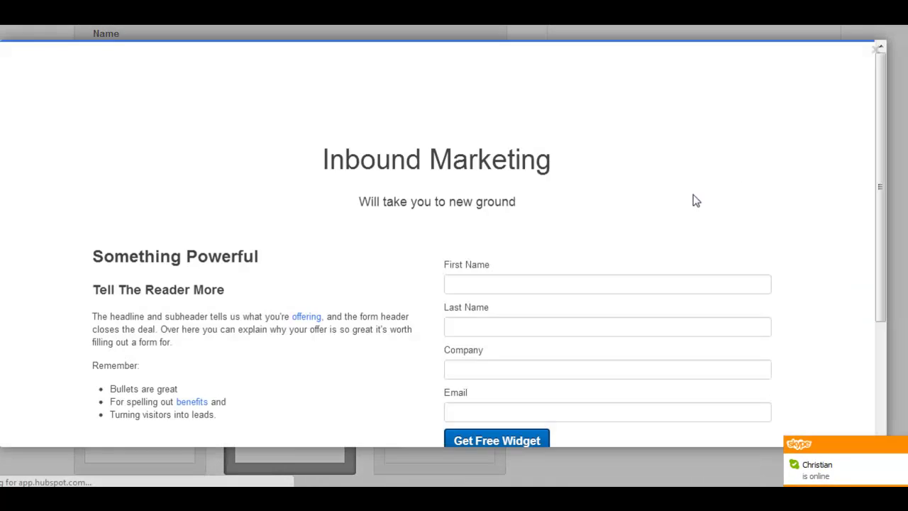
pyautogui.scroll(-3, 746, 152)
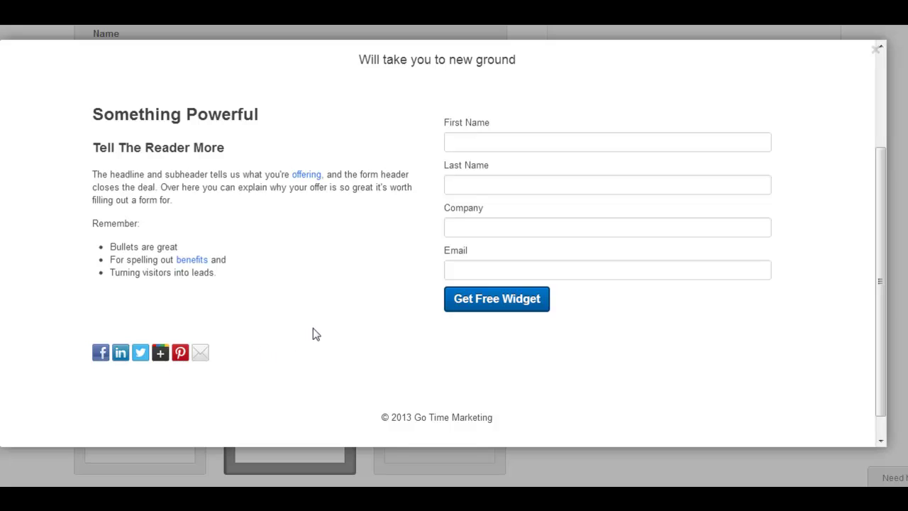
pyautogui.click(878, 53)
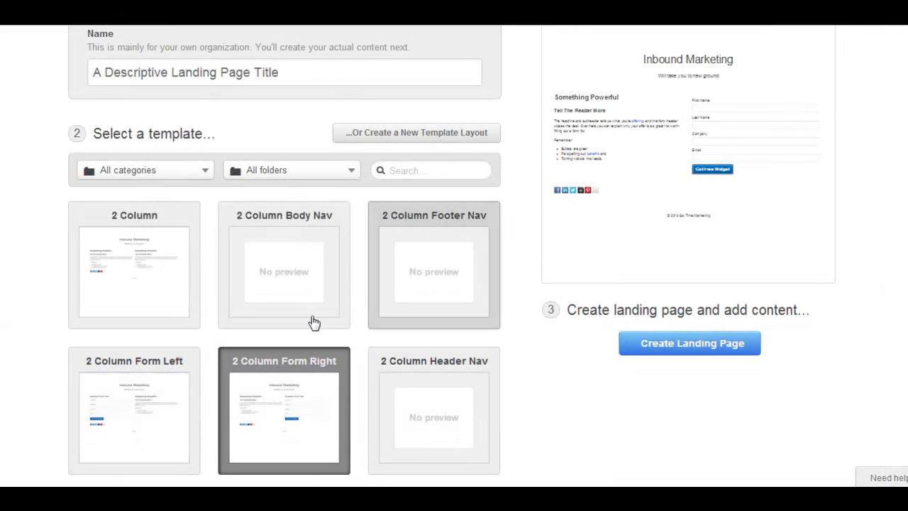
# - Create the landing page from the chosen template and look through its content fields in the editor
pyautogui.click(672, 353)
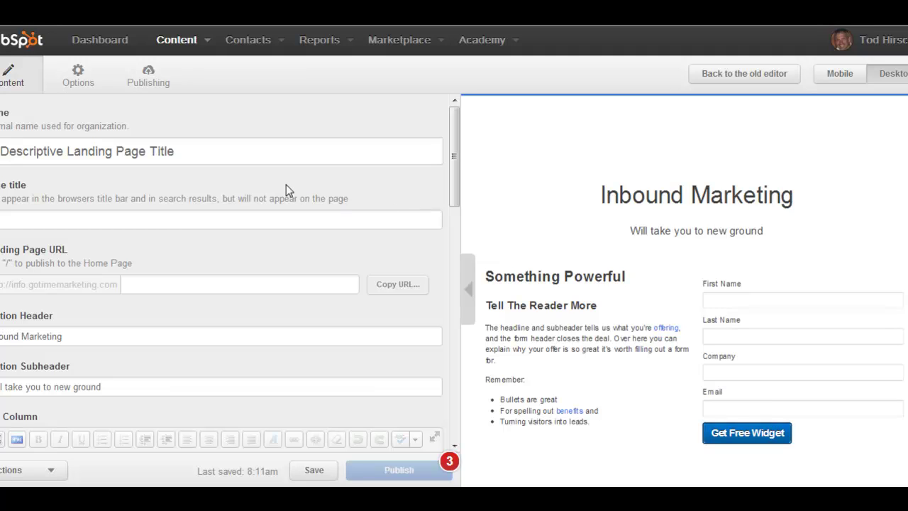
pyautogui.scroll(-5, 286, 184)
pyautogui.scroll(5, 286, 185)
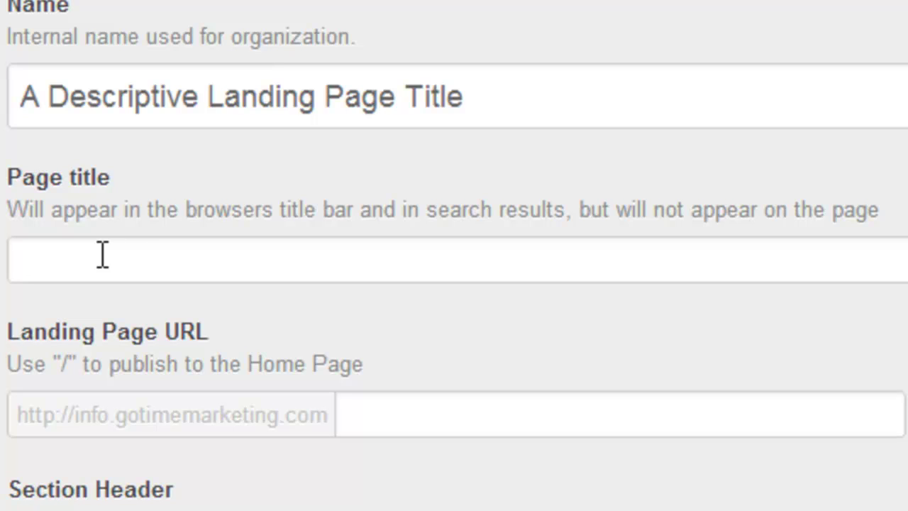
# - Enter "Strategic Keywords Here | Name of Your Company" as the page title
pyautogui.click(103, 255)
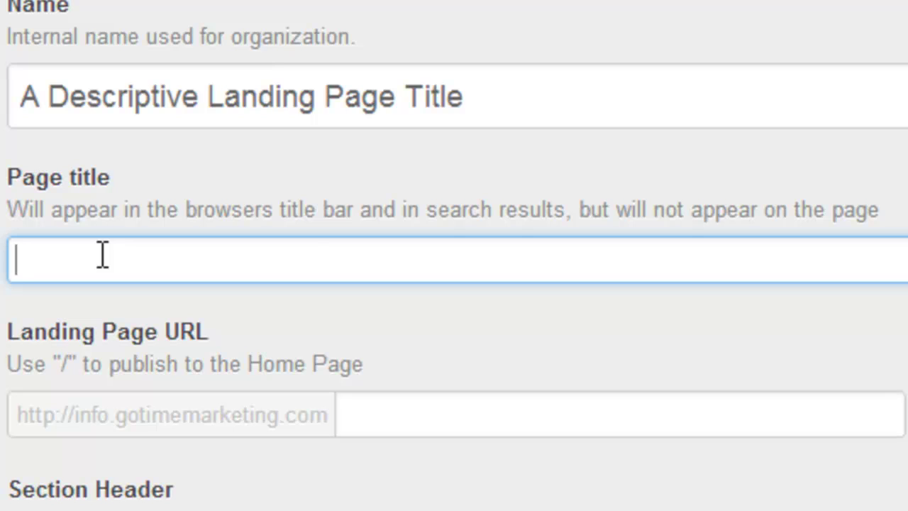
pyautogui.write('W')
pyautogui.press('BackSpace')
pyautogui.write('Star')
pyautogui.press('BackSpace')
pyautogui.press('BackSpace')
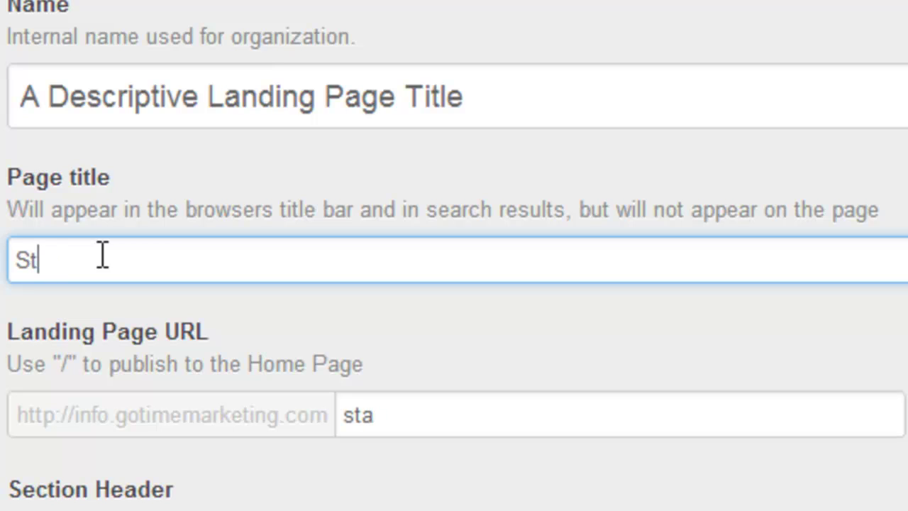
pyautogui.write('rategic ')
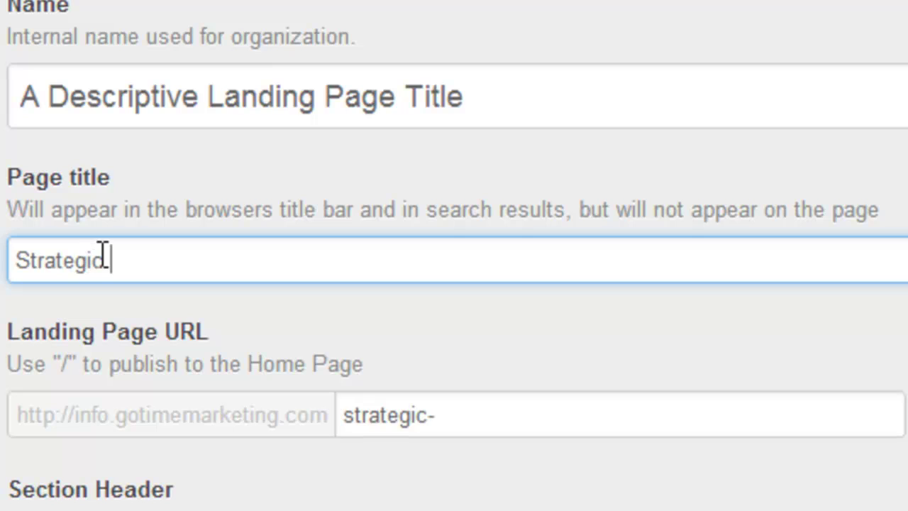
pyautogui.write('Keywords ')
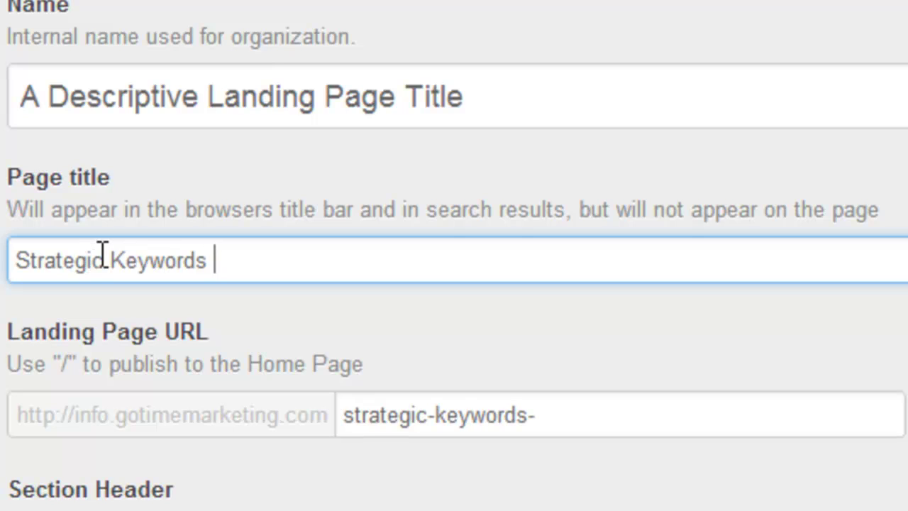
pyautogui.write('Here')
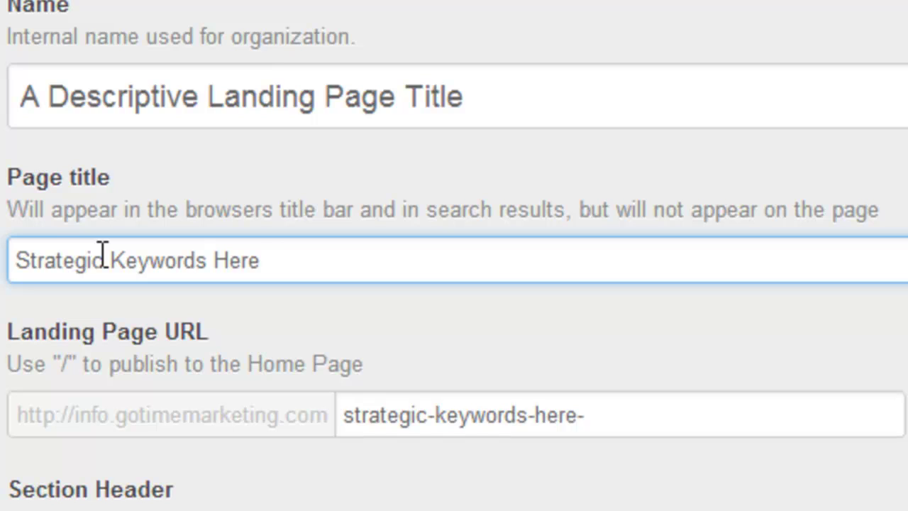
pyautogui.write('|')
pyautogui.write('N')
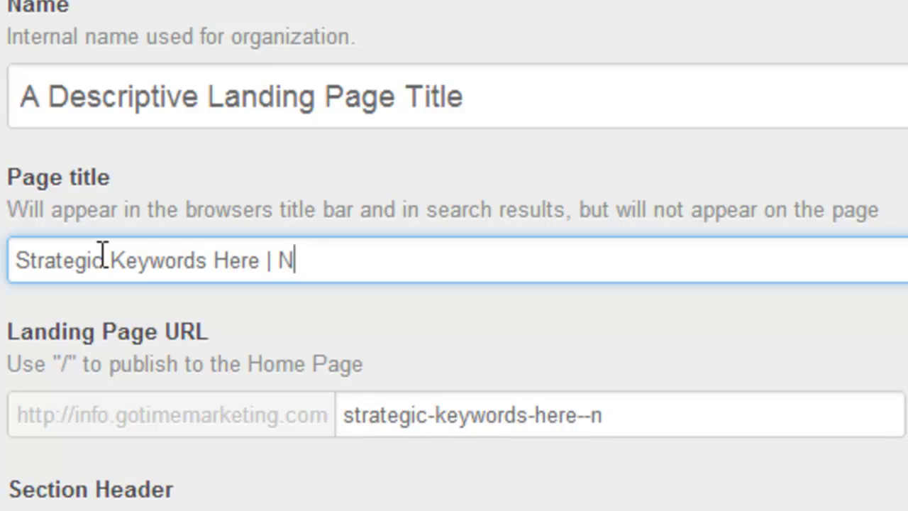
pyautogui.write('ame of Y')
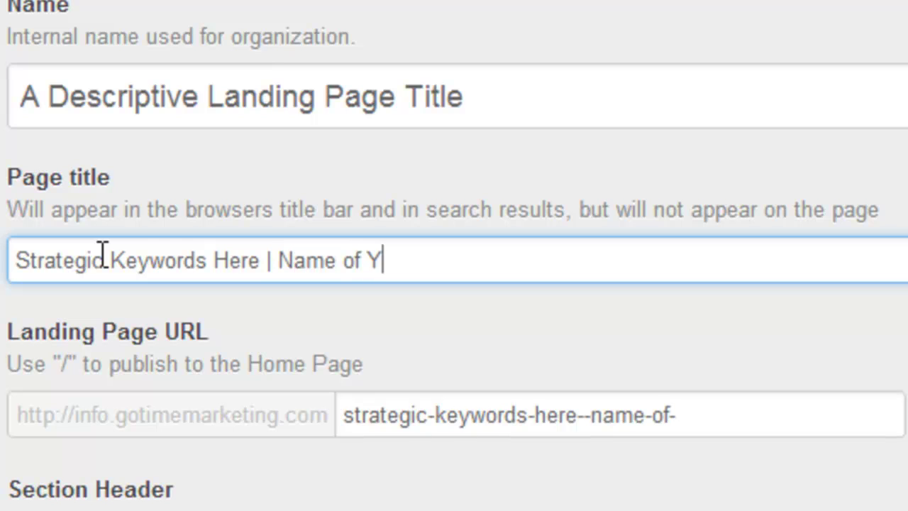
pyautogui.write('our Company')
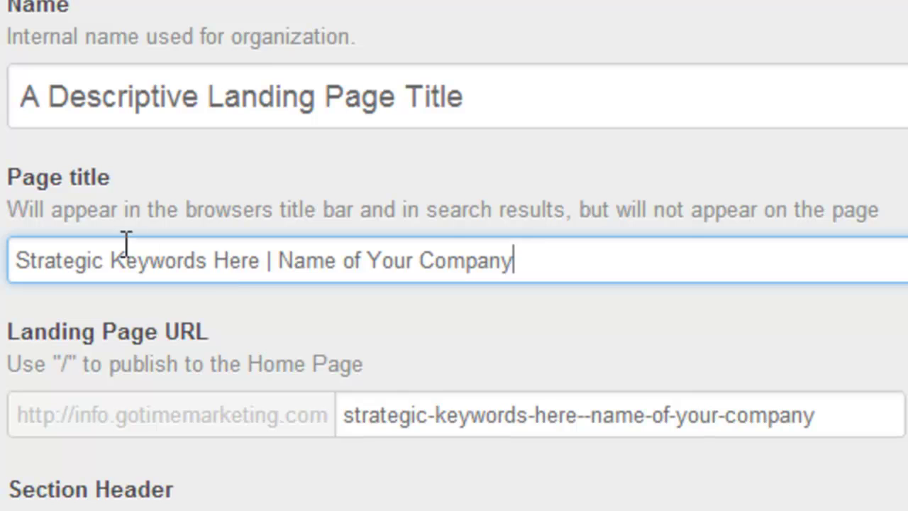
# - Shorten the landing page URL to "strategic-keywords-here" by removing the company name part and its hyphens
pyautogui.moveTo(31, 260); pyautogui.dragTo(176, 260)
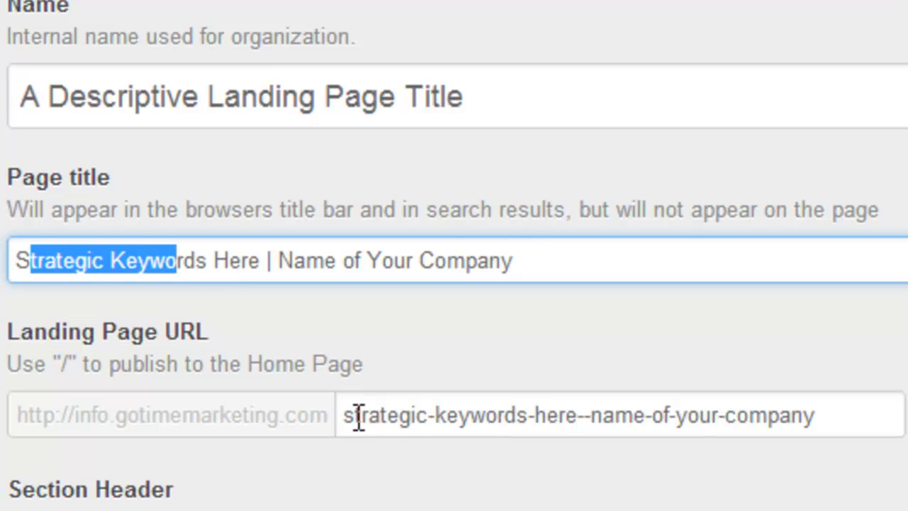
pyautogui.click(614, 415)
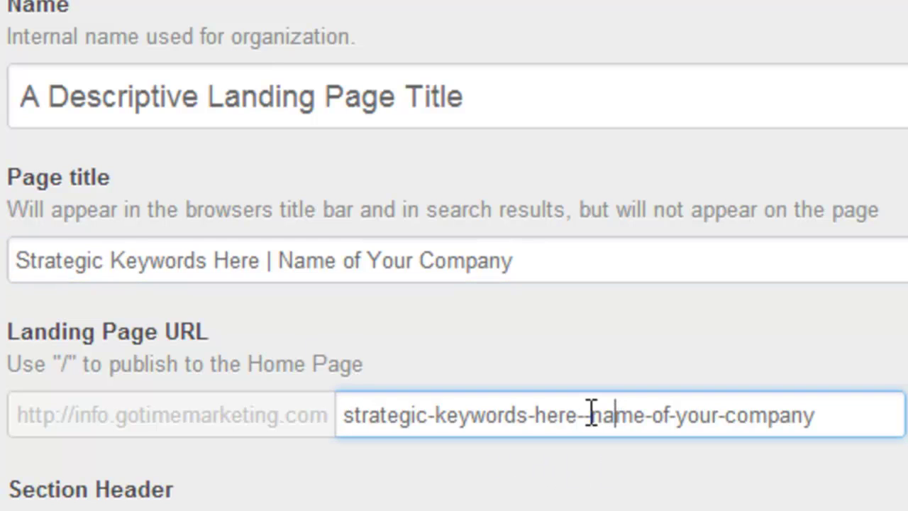
pyautogui.click(591, 415)
pyautogui.hotkey('shift', 'End')
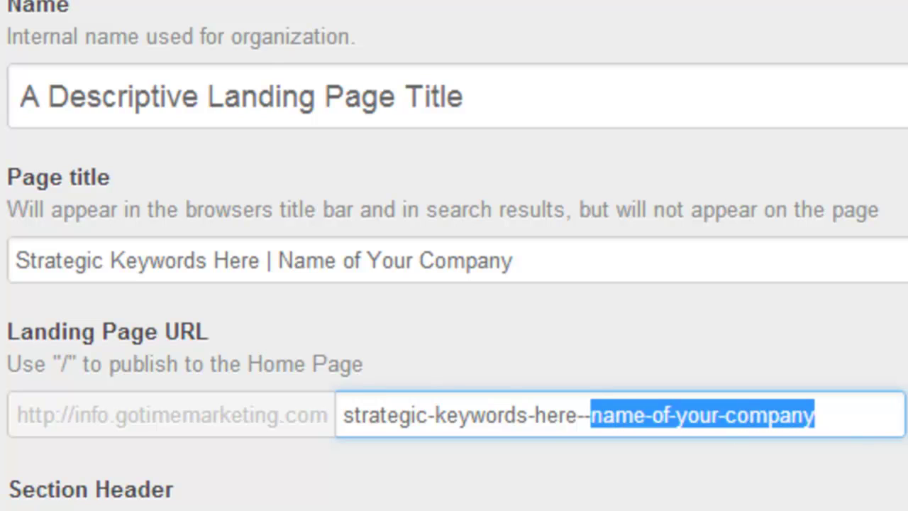
pyautogui.press('BackSpace')
pyautogui.press('BackSpace')
pyautogui.press('BackSpace')
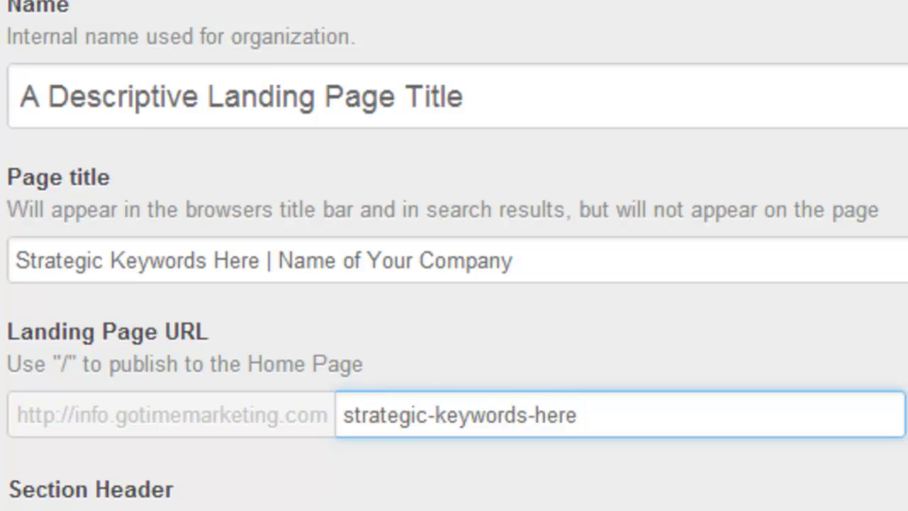
# - Extend the landing page URL to "strategic-keywords-here-another-keyword"
pyautogui.write('-anothe')
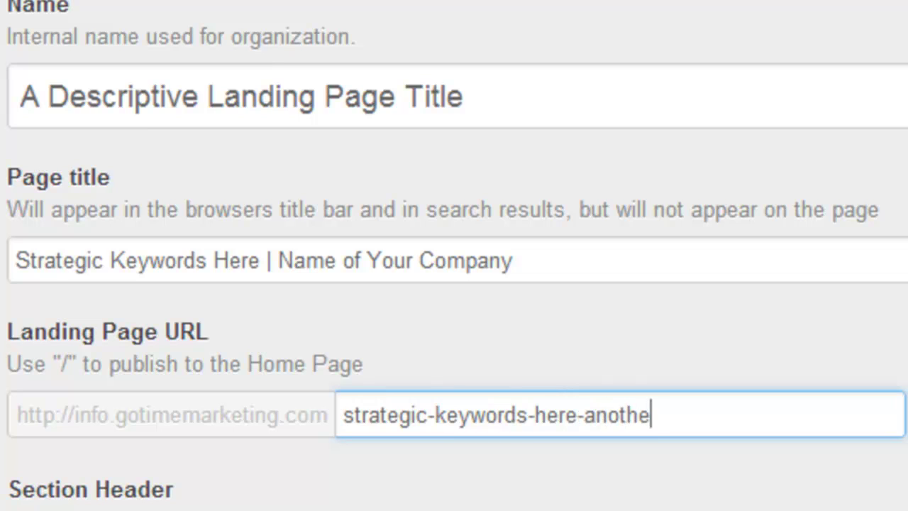
pyautogui.write('r-keyword')
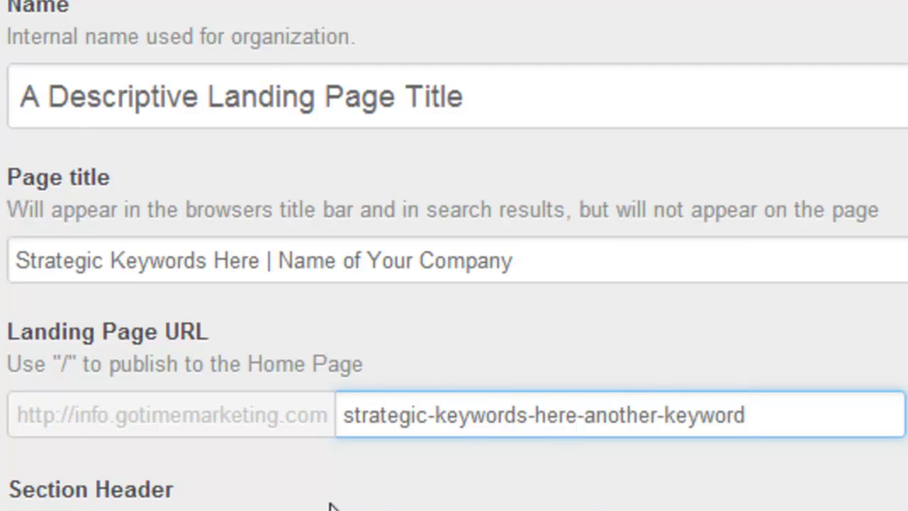
# - Enter "This it the Title of your LP" as the section header of the landing page
pyautogui.scroll(-3, 330, 508)
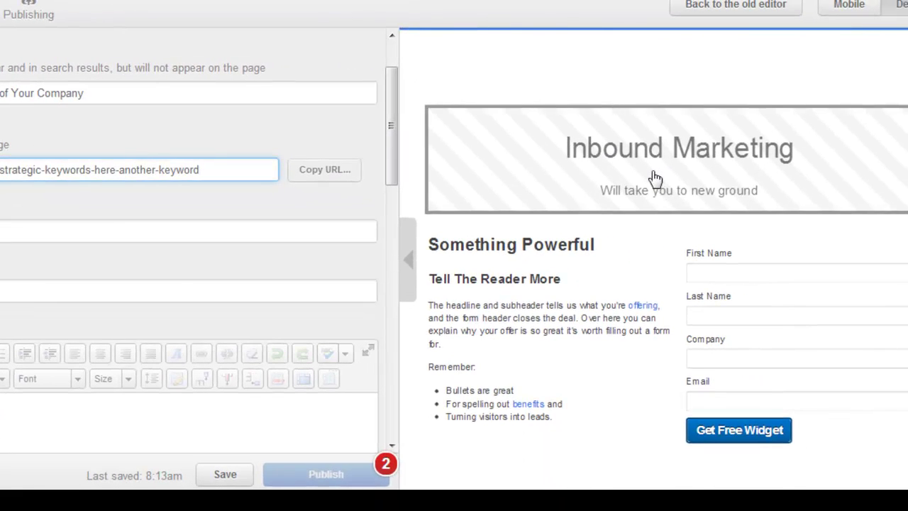
pyautogui.click(7, 228)
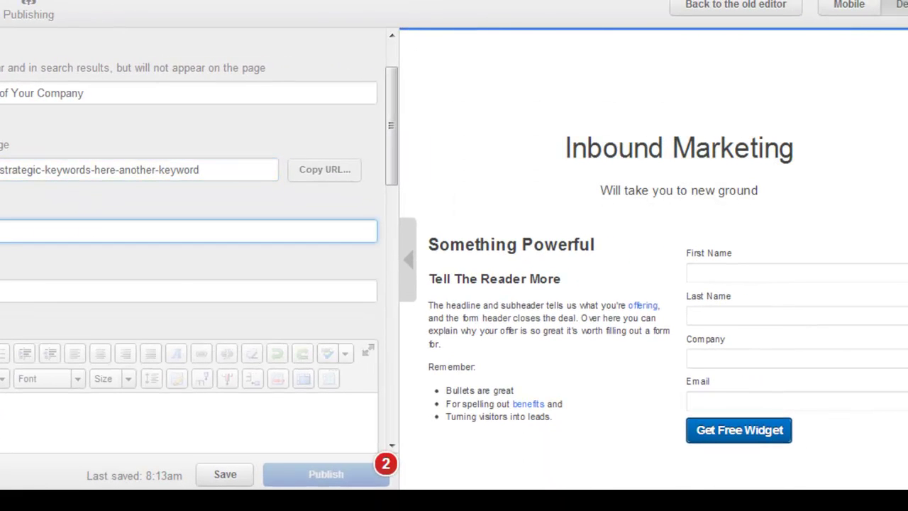
pyautogui.write('This it th')
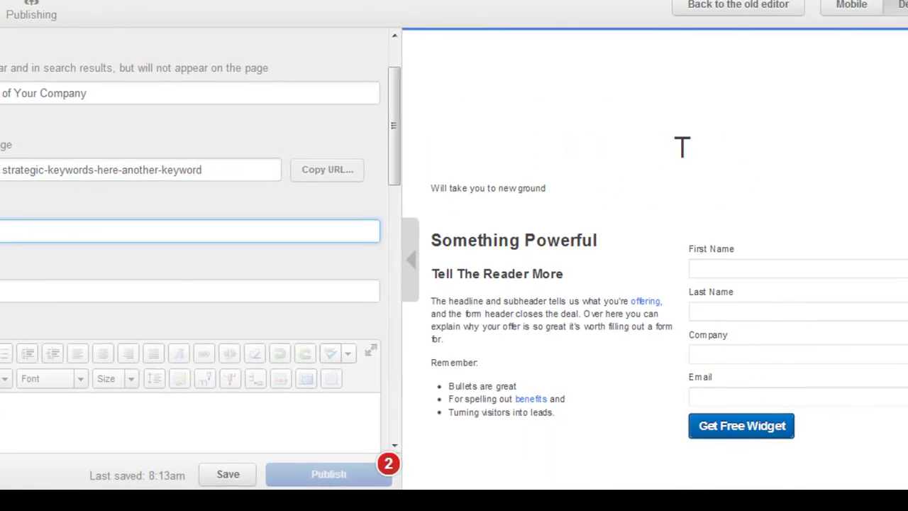
pyautogui.write('e Title of your L')
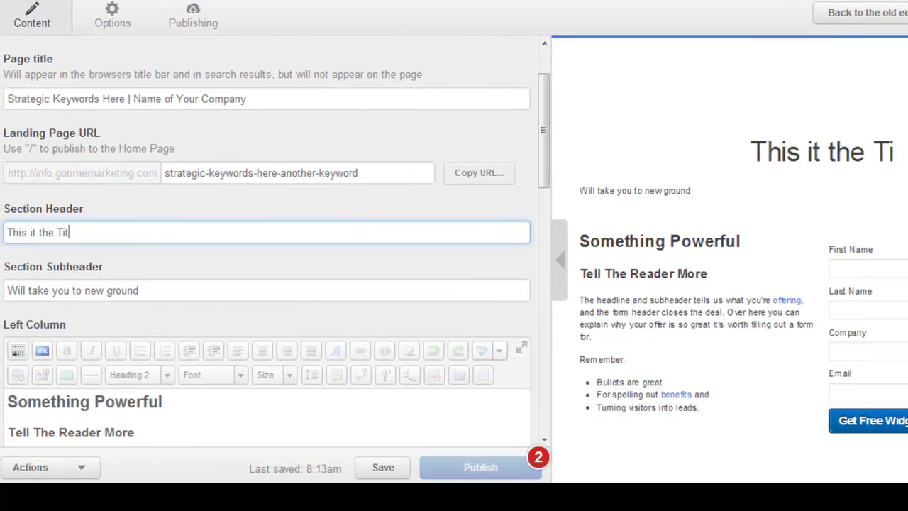
pyautogui.write('P')
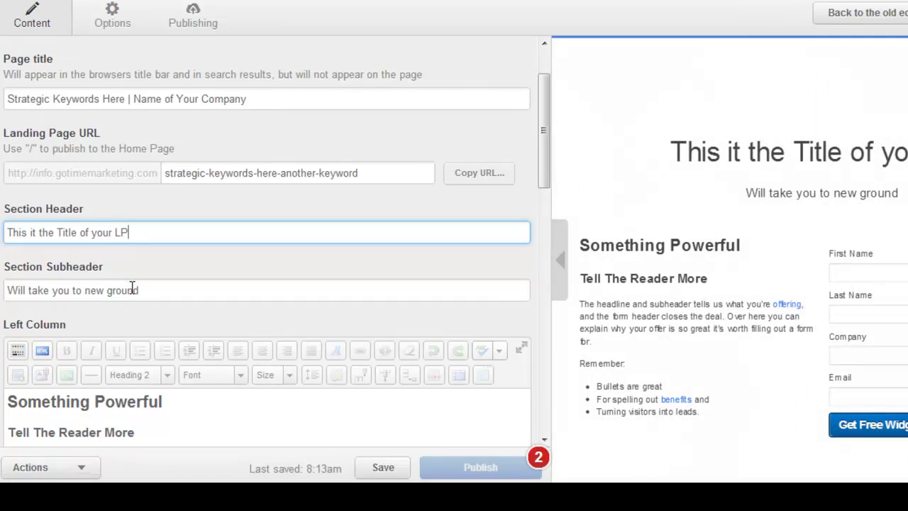
# - Replace the section subheader text with "Here is the section subheader"
pyautogui.moveTo(148, 292); pyautogui.dragTo(7, 290)
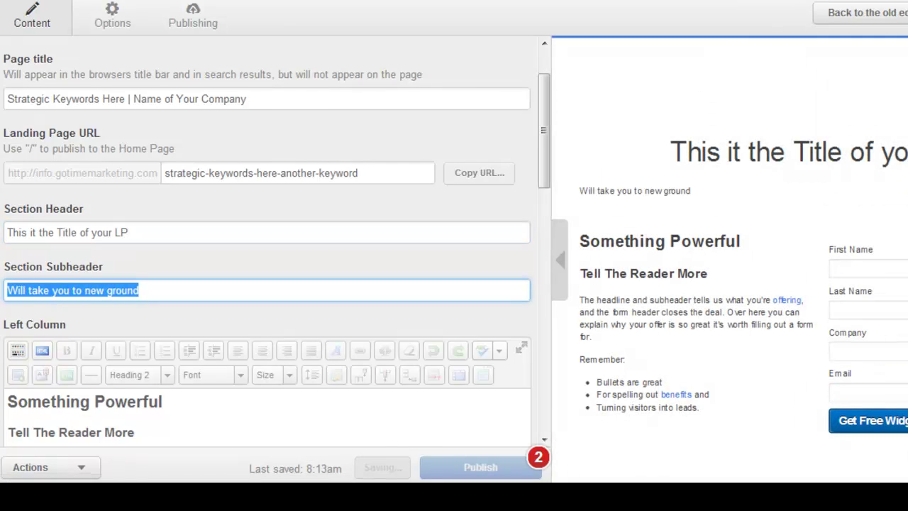
pyautogui.write('Here')
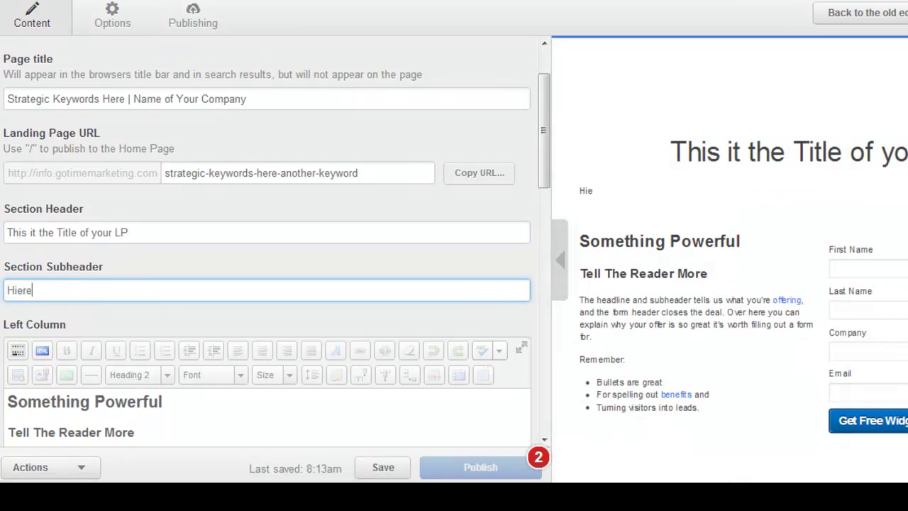
pyautogui.press('BackSpace')
pyautogui.press('BackSpace')
pyautogui.press('BackSpace')
pyautogui.write('ere is the sectio')
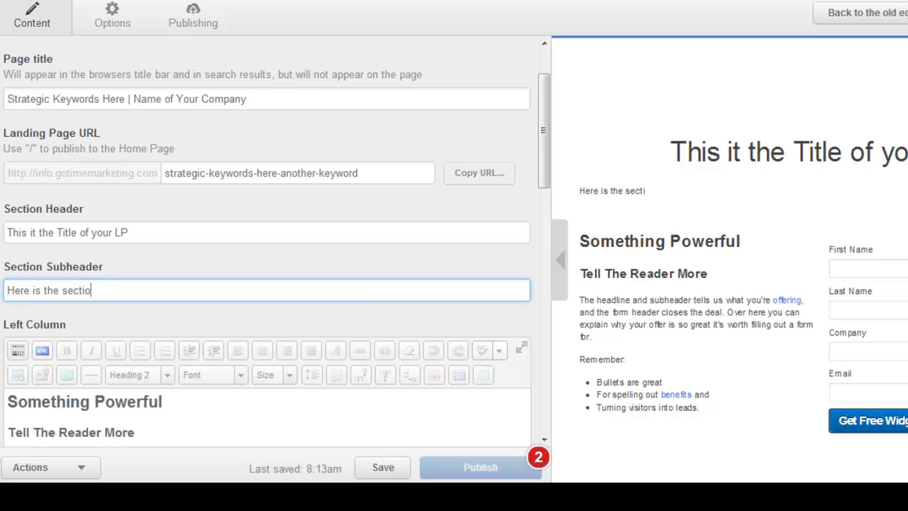
pyautogui.write('n subheader')
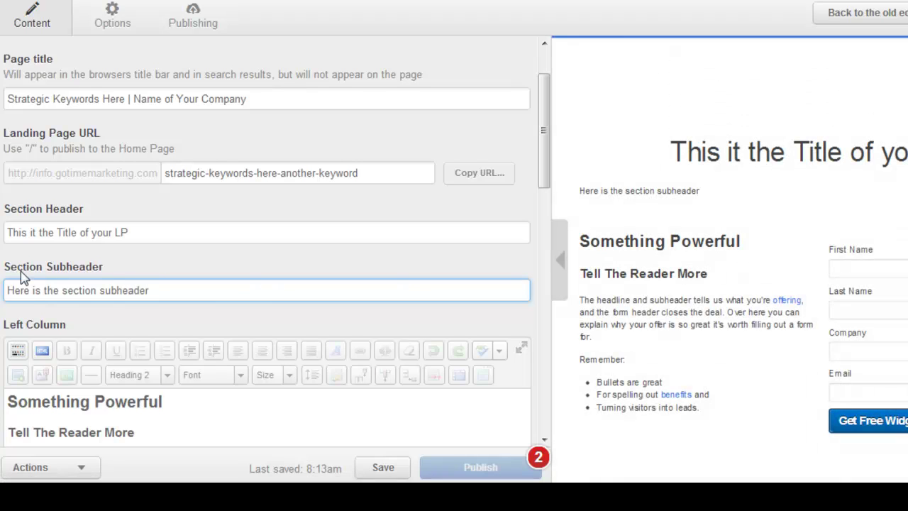
# - Examine the left column's heading style options and its HTML source, then return to the rich text editor
pyautogui.scroll(-3, 88, 286)
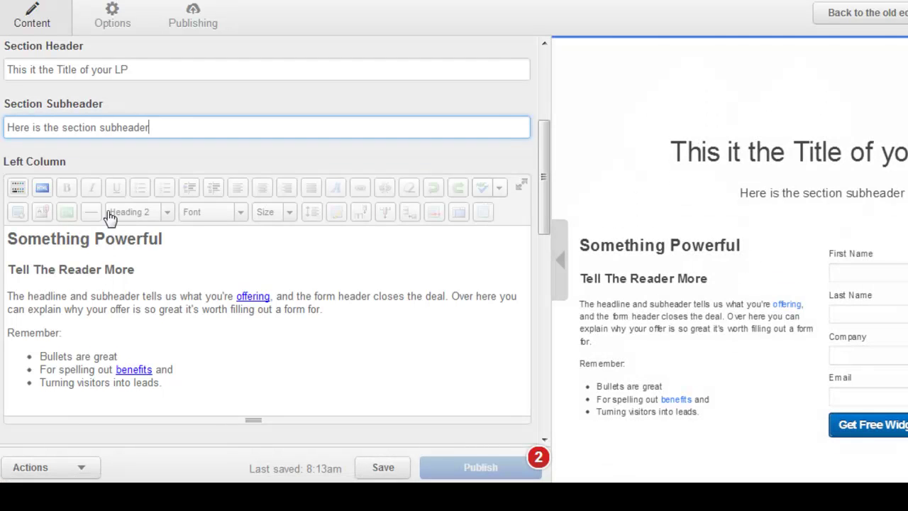
pyautogui.click(158, 239)
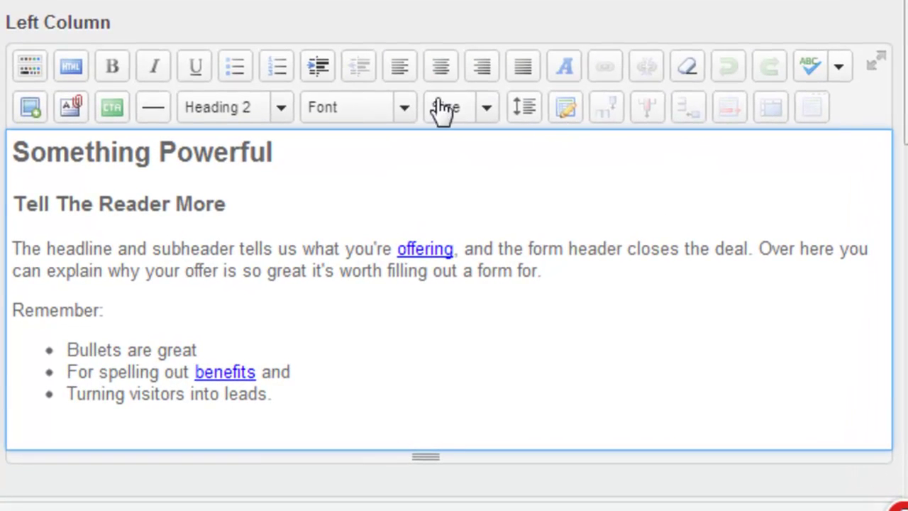
pyautogui.click(283, 113)
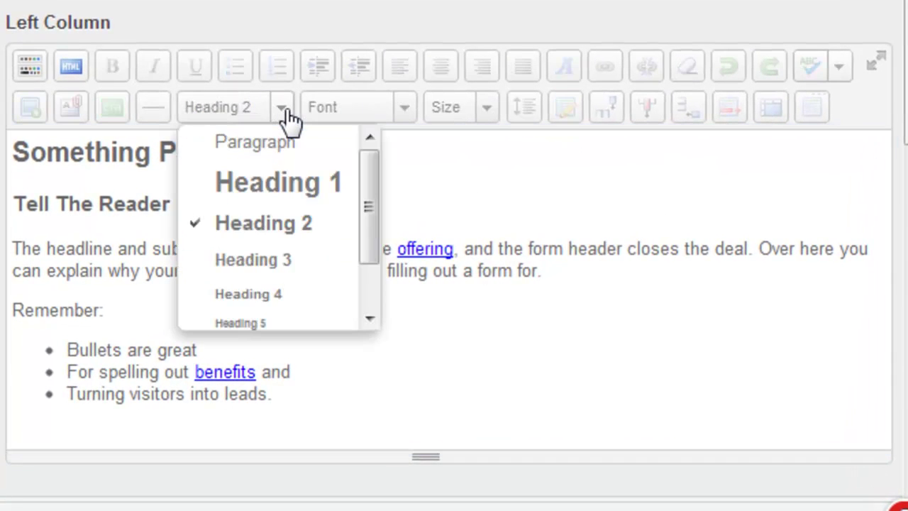
pyautogui.click(283, 115)
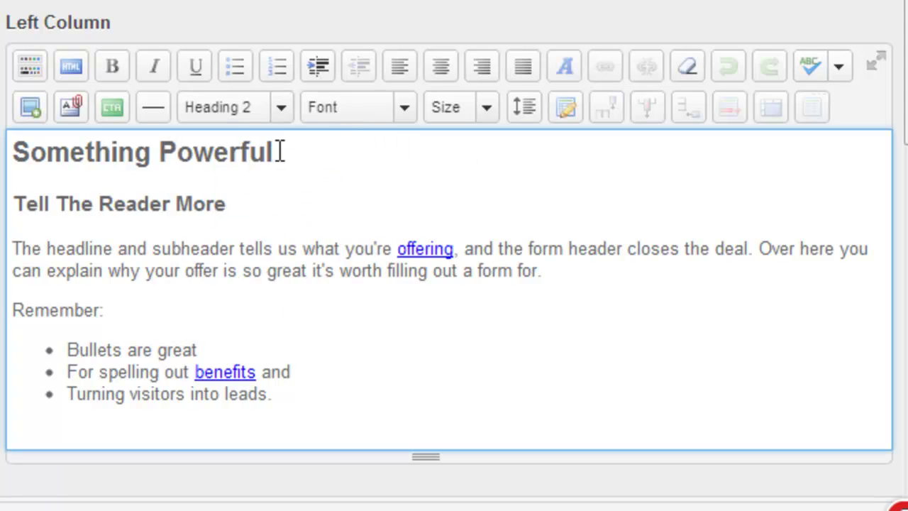
pyautogui.click(71, 71)
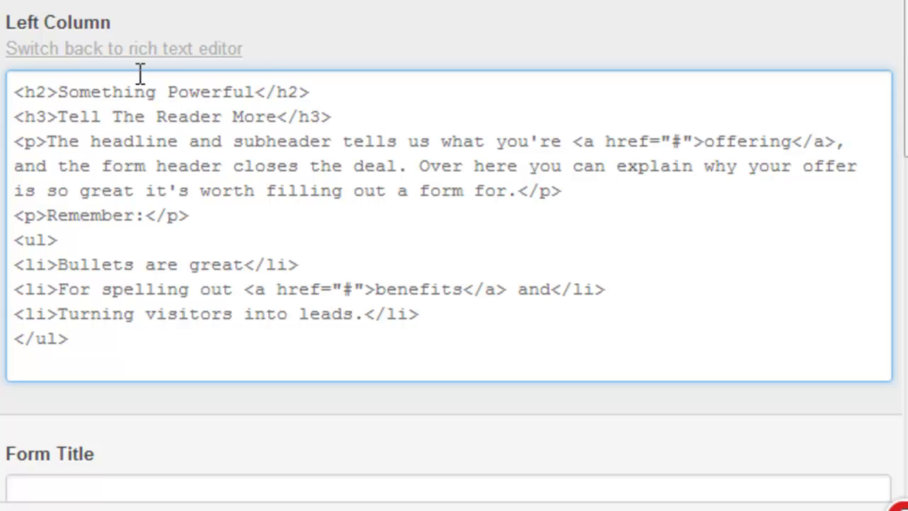
pyautogui.click(141, 49)
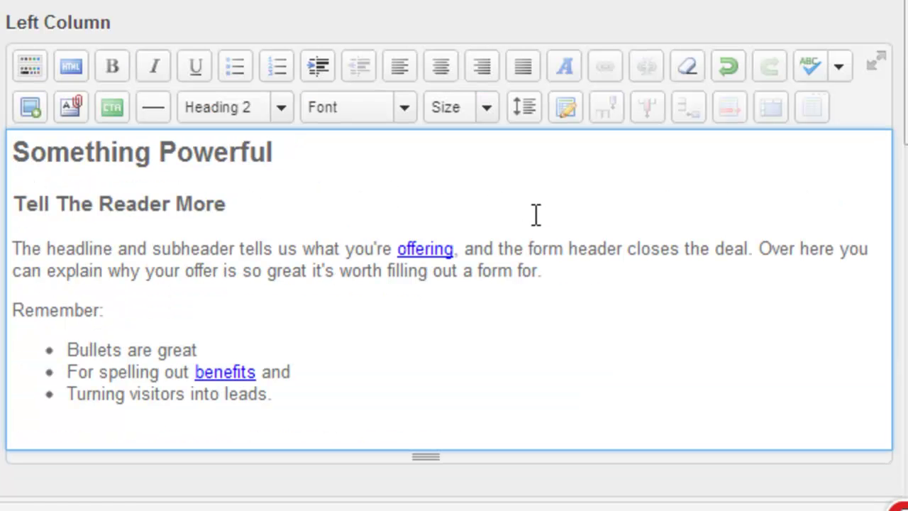
# - Enter "Fill out this form to get something awesome" as the form title
pyautogui.scroll(-2, 535, 214)
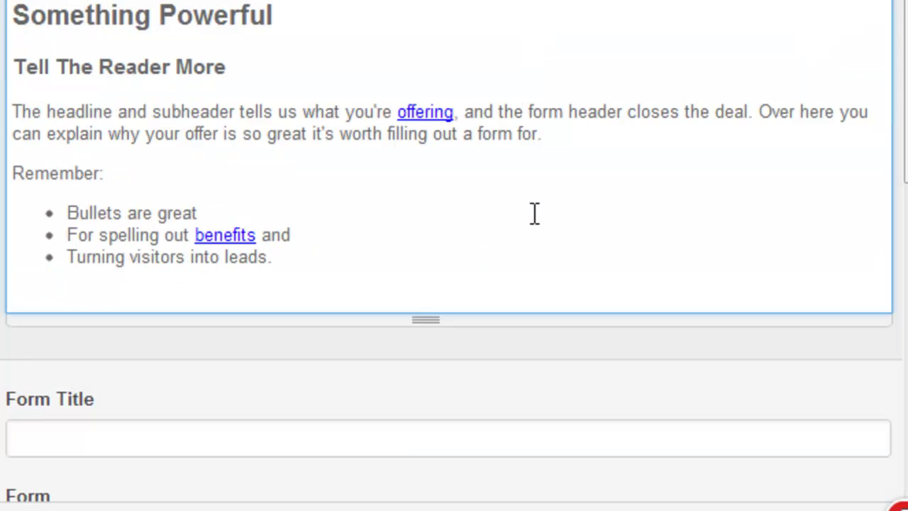
pyautogui.scroll(-4, 535, 214)
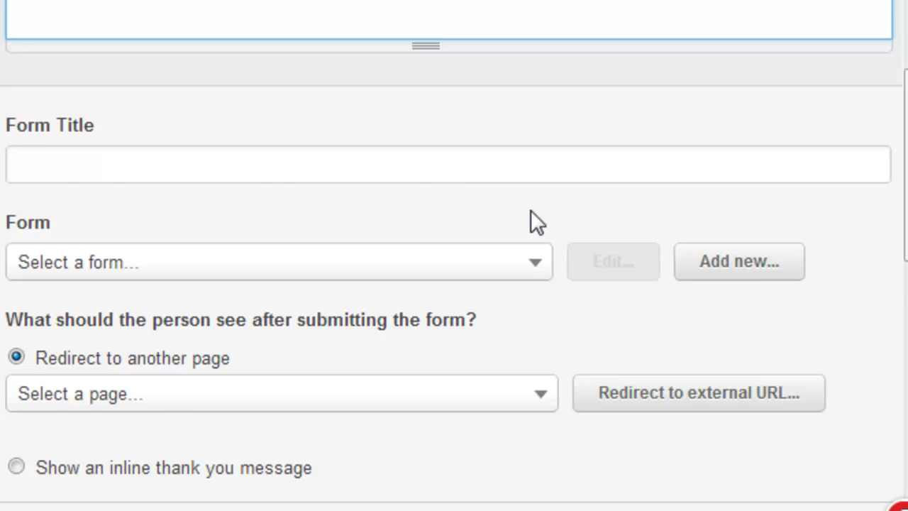
pyautogui.scroll(-2, 530, 210)
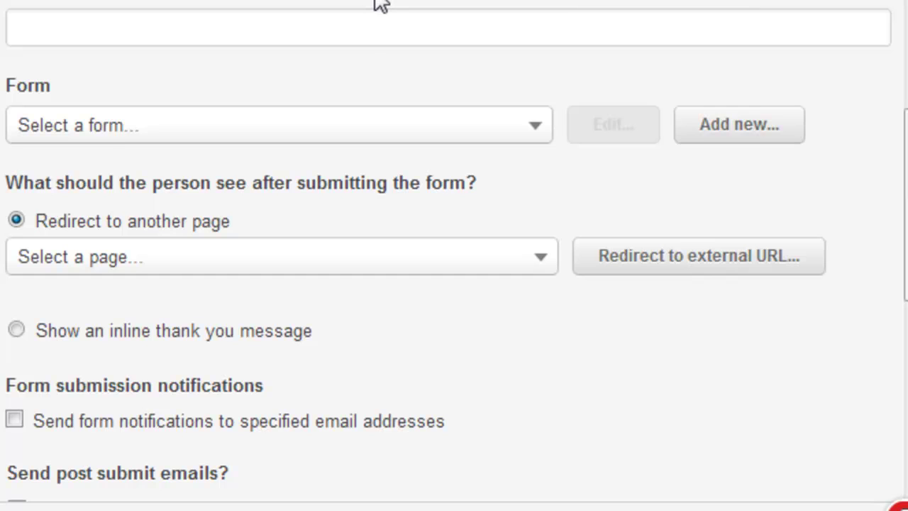
pyautogui.click(224, 21)
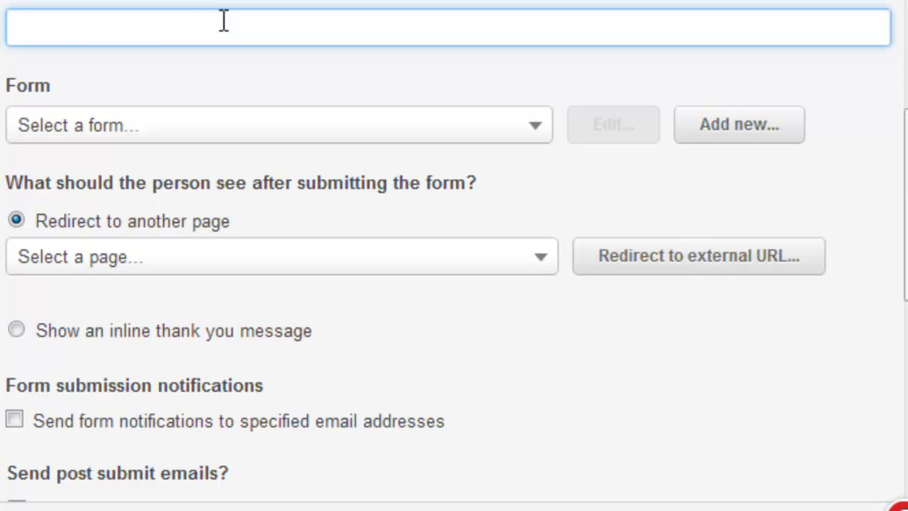
pyautogui.write('Fill out ')
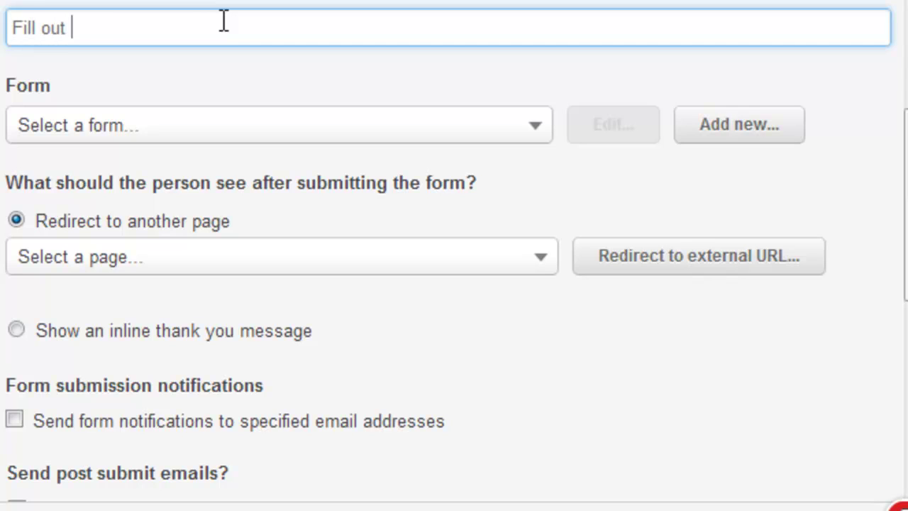
pyautogui.write('this form to get s')
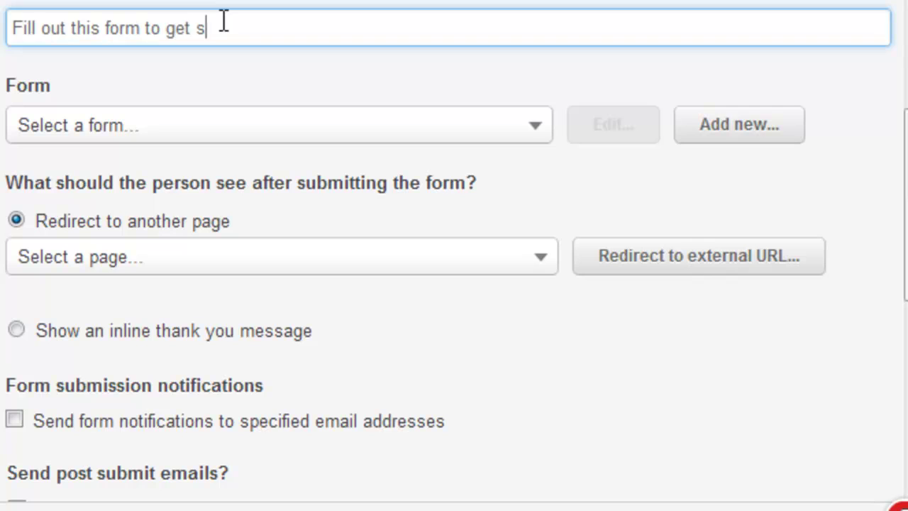
pyautogui.write('omethign')
pyautogui.press('BackSpace')
pyautogui.press('BackSpace')
pyautogui.press('BackSpace')
pyautogui.write('ng awesome')
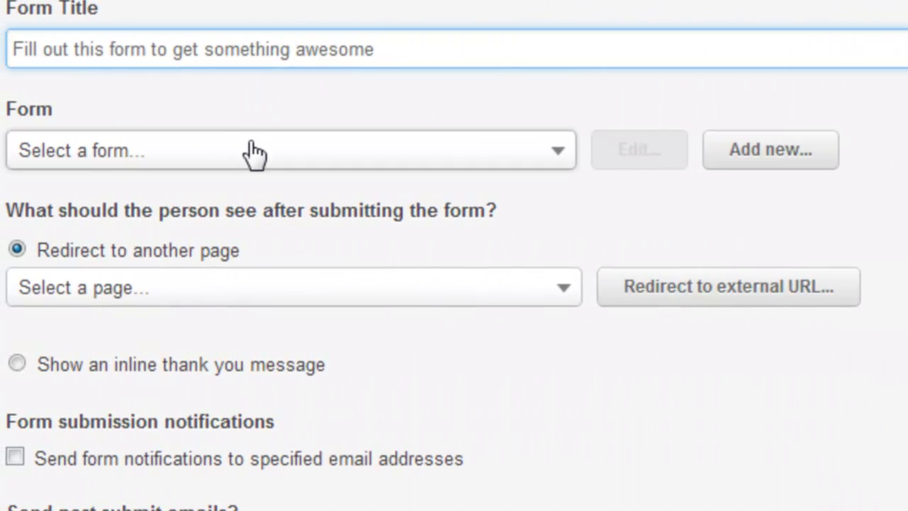
# - Use the Anatomy Guide Form on the page and redirect submitters to the /sacramento-seo-thank-you/ page
pyautogui.click(254, 153)
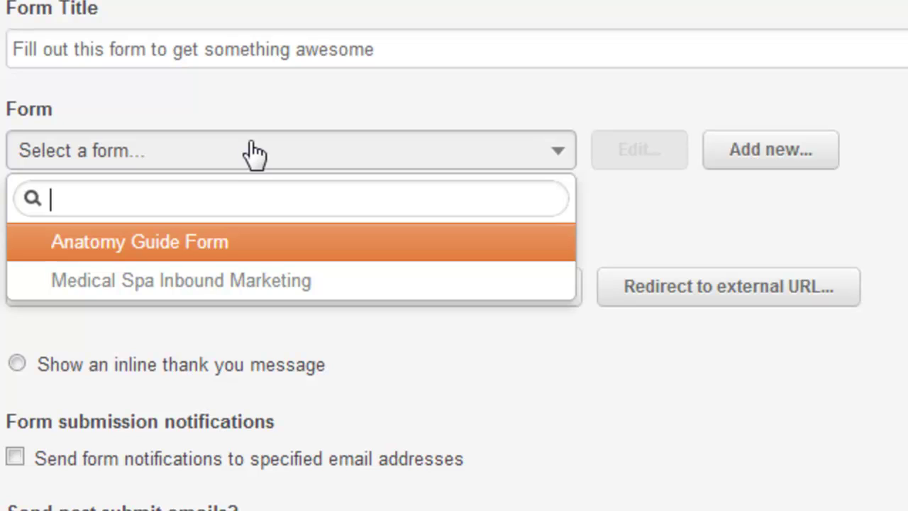
pyautogui.click(215, 242)
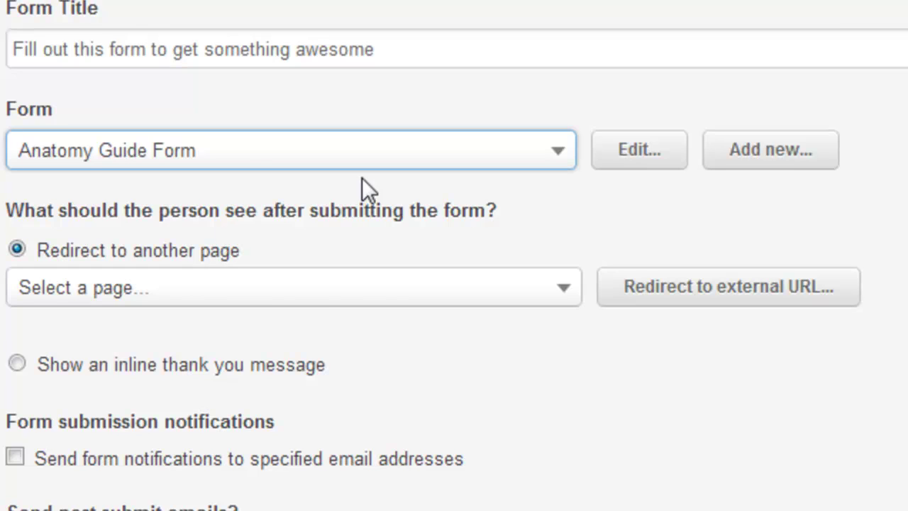
pyautogui.scroll(-3, 362, 185)
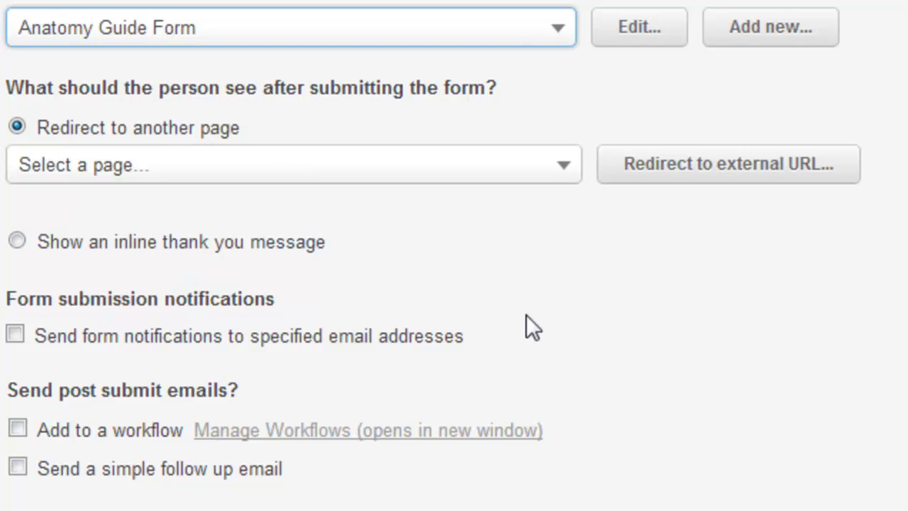
pyautogui.click(465, 175)
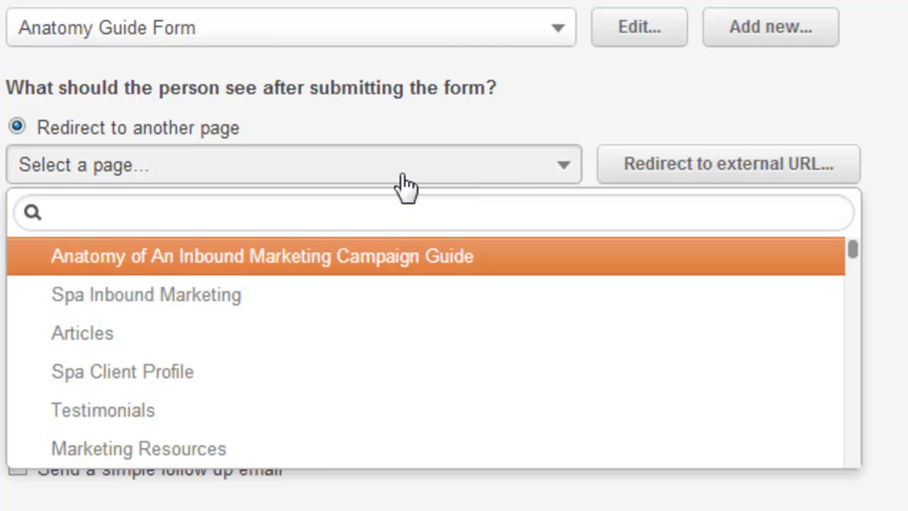
pyautogui.moveTo(850, 253); pyautogui.dragTo(837, 340)
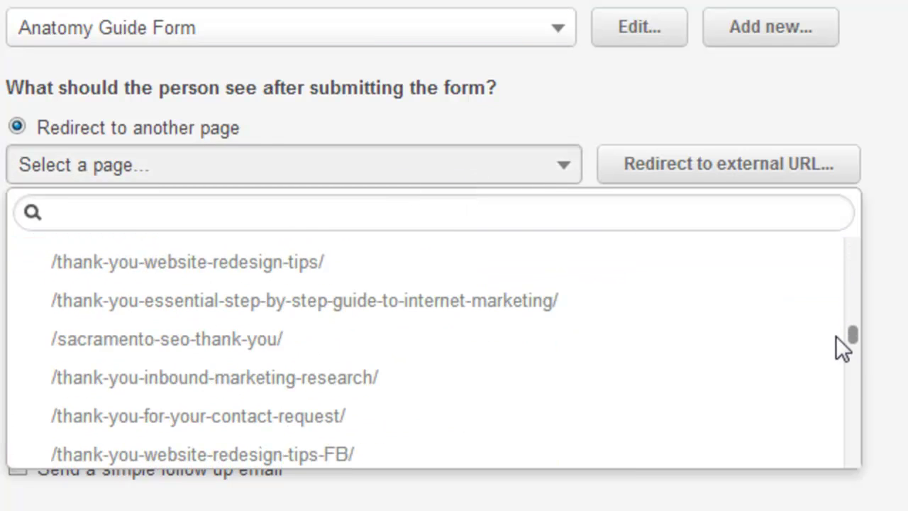
pyautogui.click(208, 336)
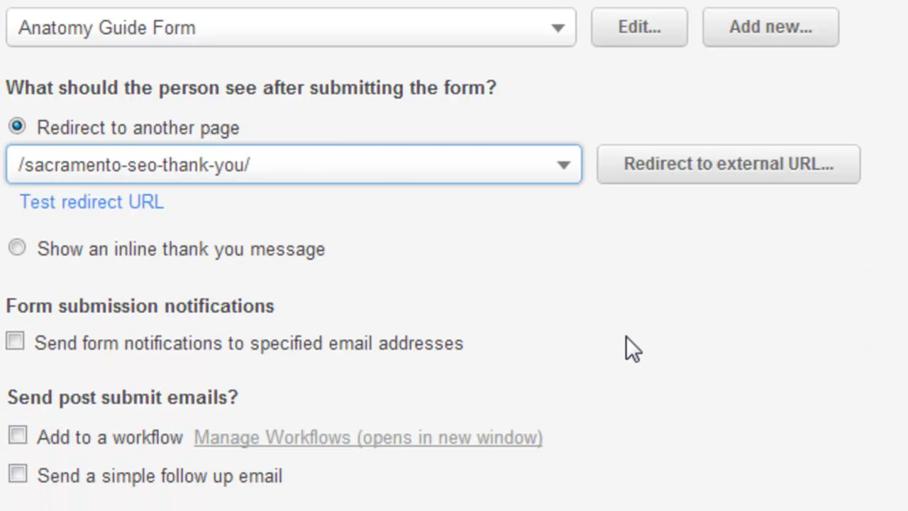
# - Enable form submission notifications to specified e-mail addresses and choose the guest blogger's address as the recipient
pyautogui.scroll(-4, 625, 337)
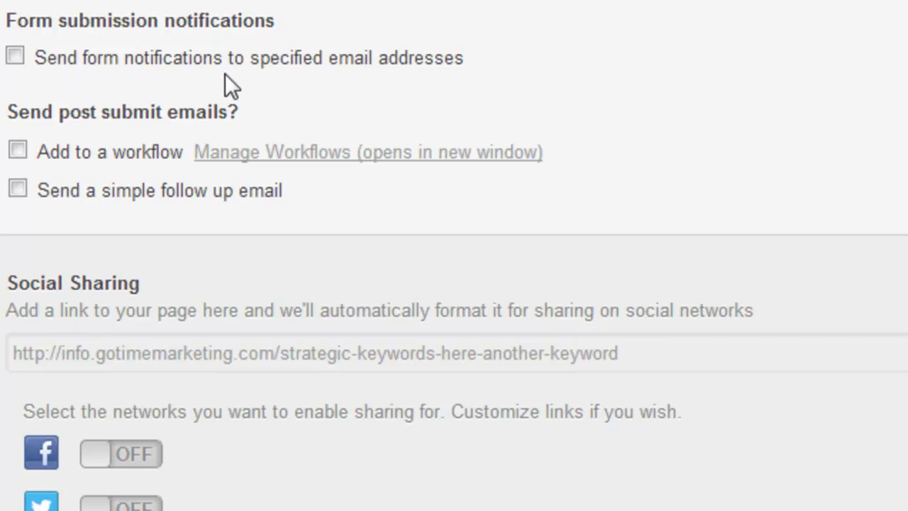
pyautogui.click(16, 56)
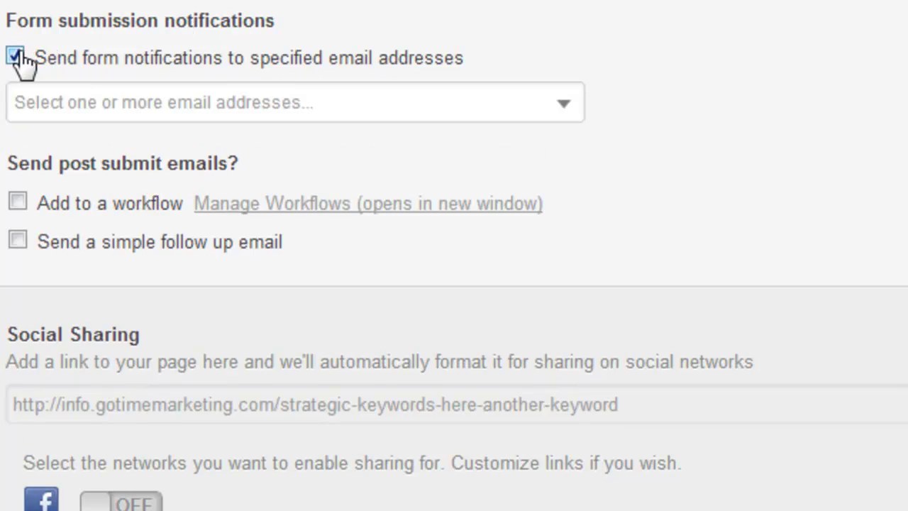
pyautogui.click(192, 117)
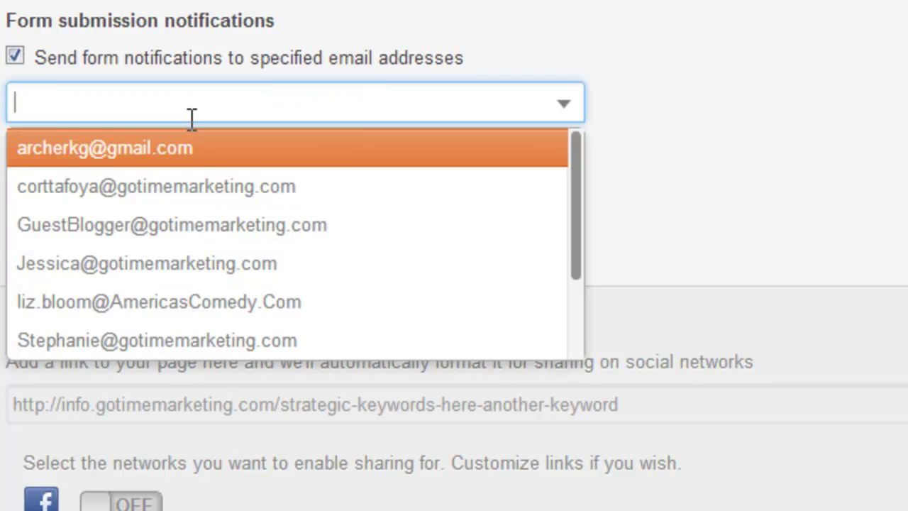
pyautogui.click(247, 226)
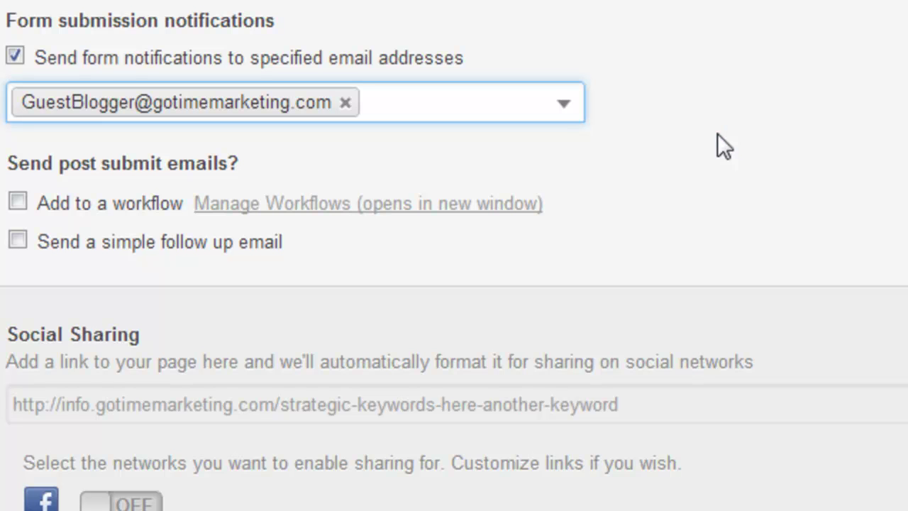
pyautogui.scroll(-2, 717, 134)
pyautogui.scroll(2, 717, 145)
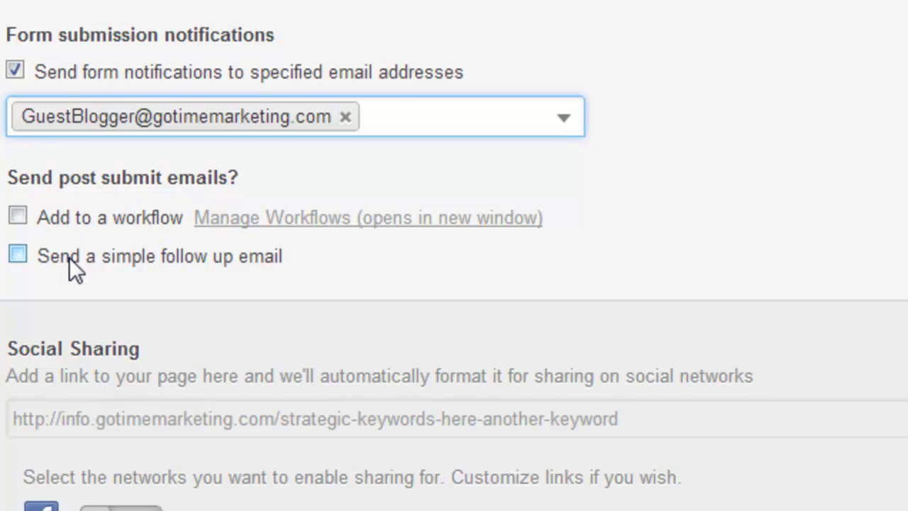
# - Enable the simple follow-up email and set its subject to "Thank you for your interest in company. Here is your download"
pyautogui.click(19, 255)
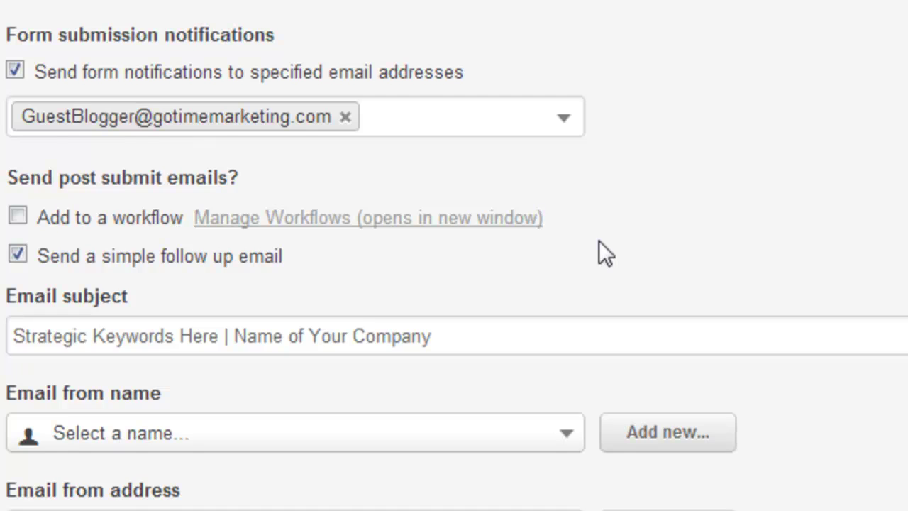
pyautogui.scroll(-2, 598, 241)
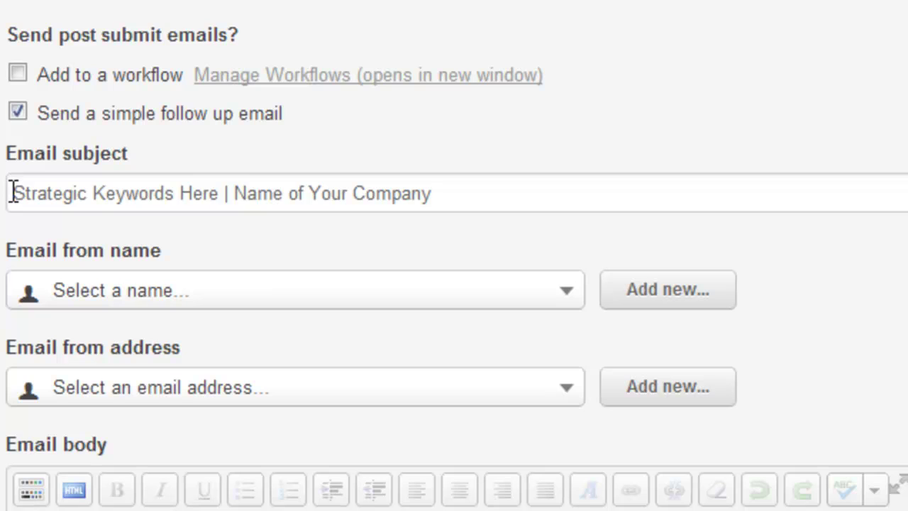
pyautogui.moveTo(12, 193); pyautogui.dragTo(491, 211)
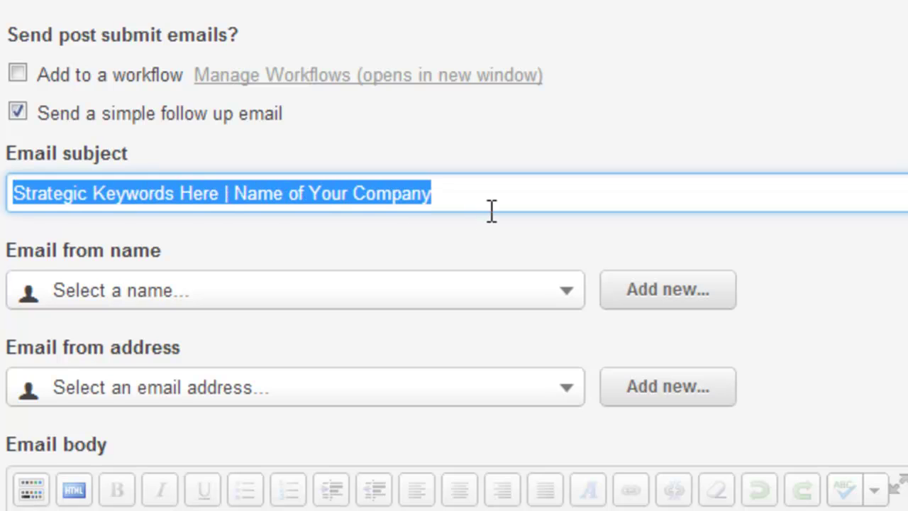
pyautogui.write('Th')
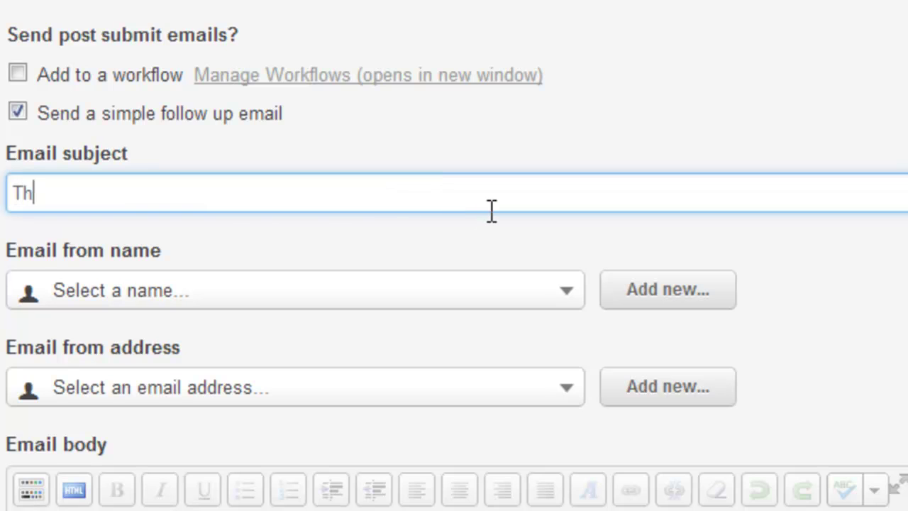
pyautogui.write('ank you for your hi')
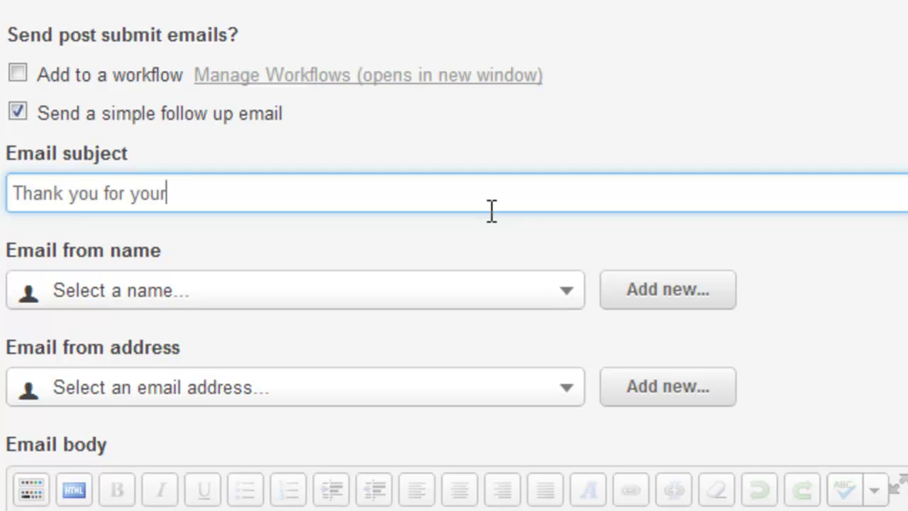
pyautogui.press('BackSpace')
pyautogui.press('BackSpace')
pyautogui.write('interest')
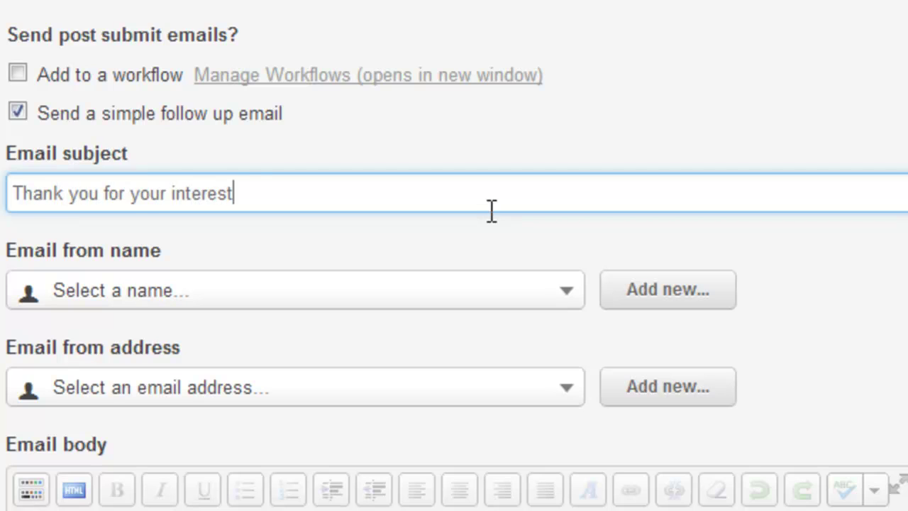
pyautogui.write(' in com')
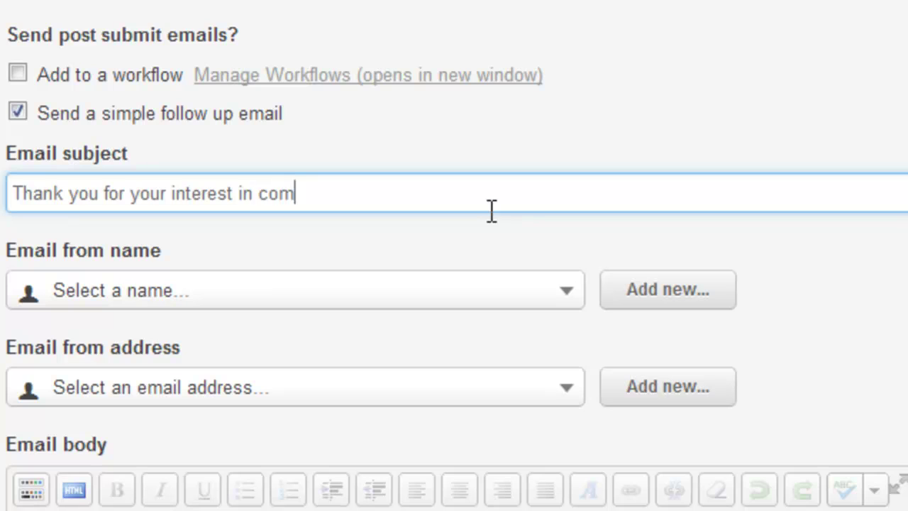
pyautogui.write('pany. He')
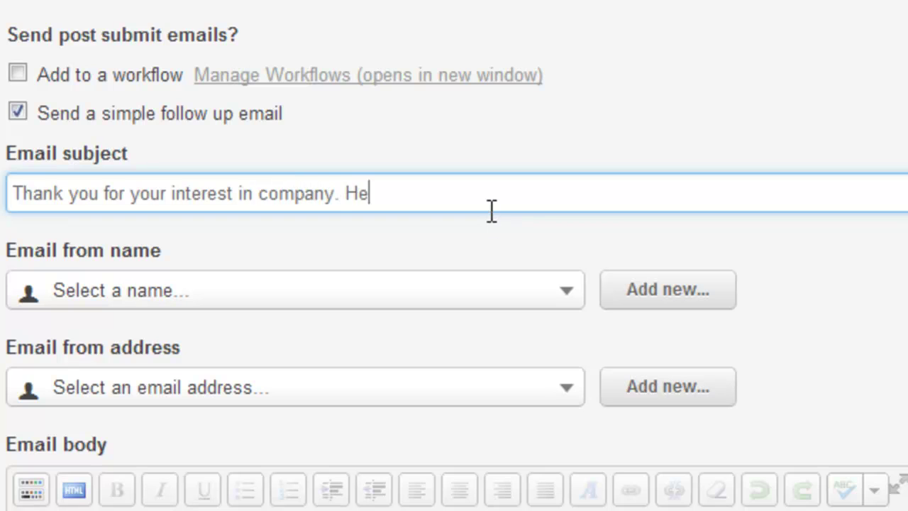
pyautogui.write('re is your download')
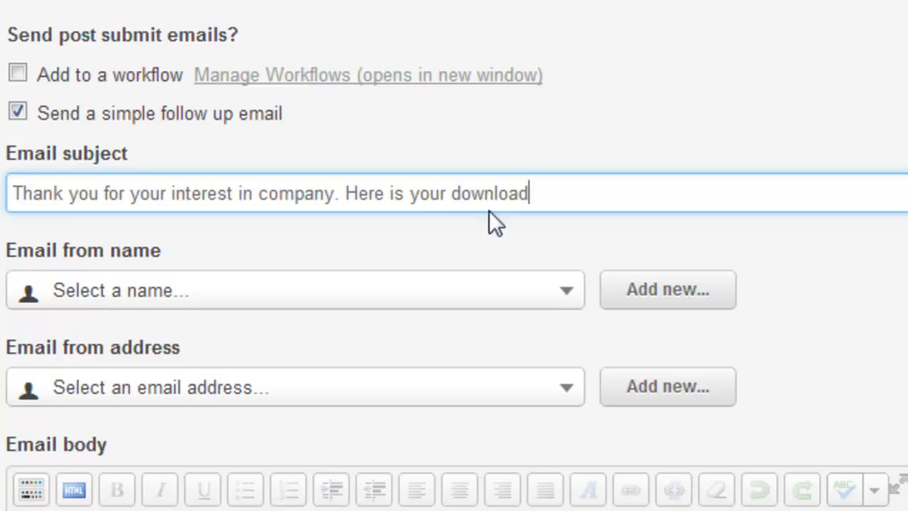
# - Choose the first listed sender name and that same person's email address as the follow-up email's from name and address
pyautogui.click(351, 295)
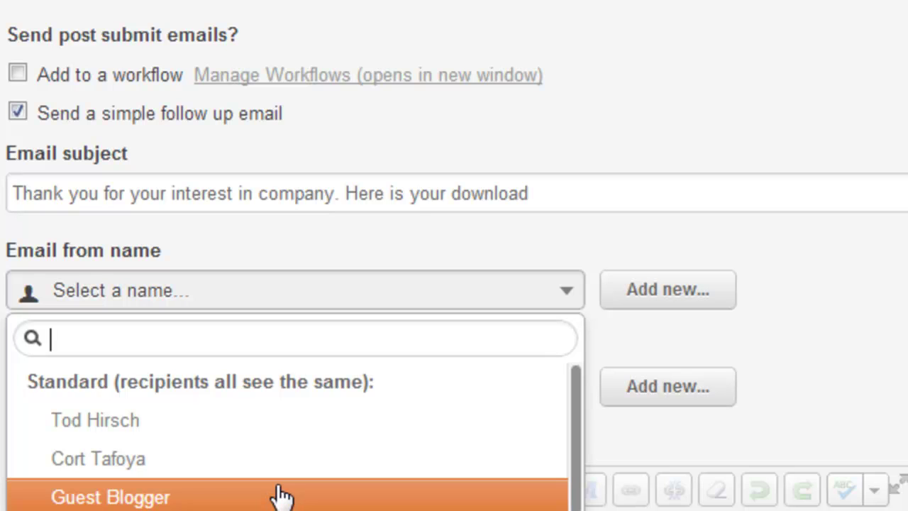
pyautogui.click(269, 426)
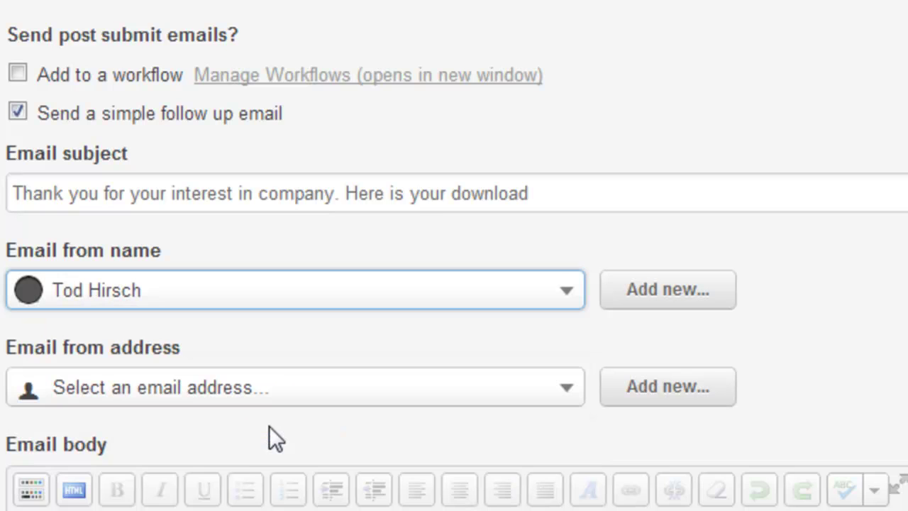
pyautogui.scroll(-2, 399, 259)
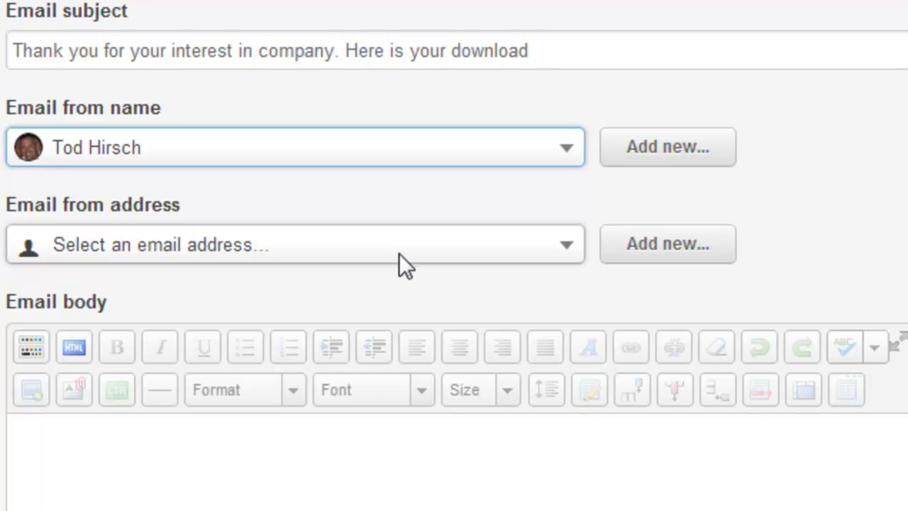
pyautogui.click(369, 250)
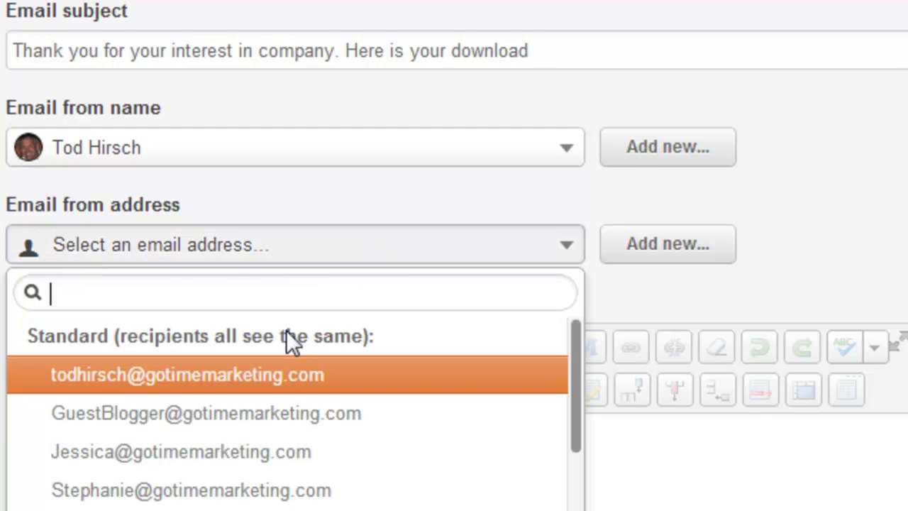
pyautogui.click(280, 375)
# - Write the email body with "Thanks again forkkkk" and, after a blank line, "HEre is you download"
pyautogui.scroll(-6, 421, 341)
pyautogui.scroll(2, 409, 329)
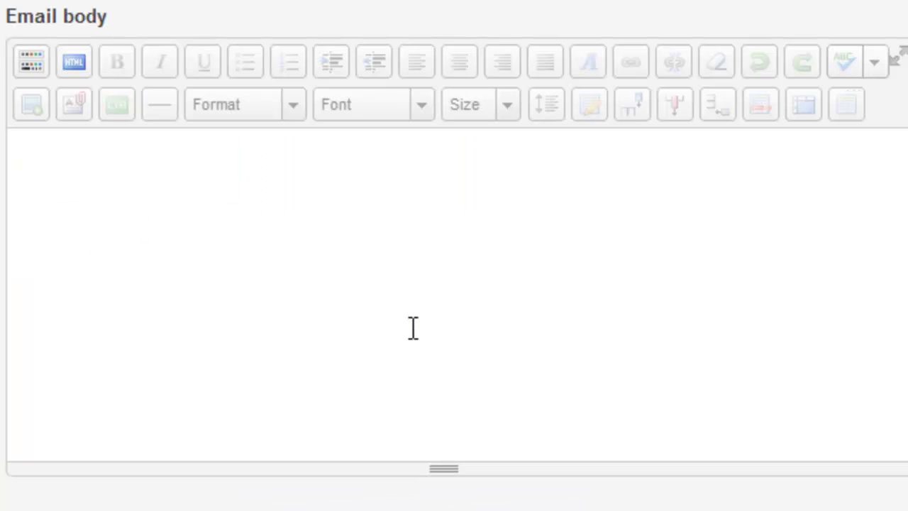
pyautogui.click(243, 194)
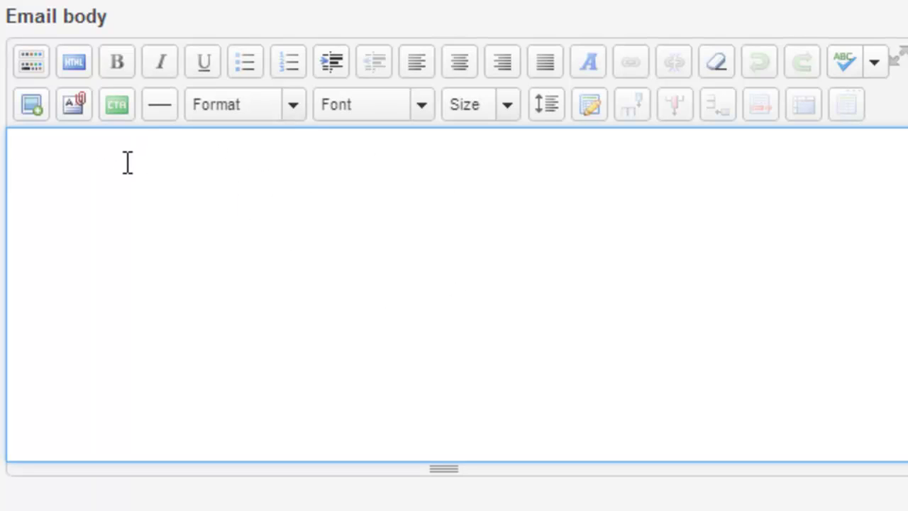
pyautogui.write('Thank')
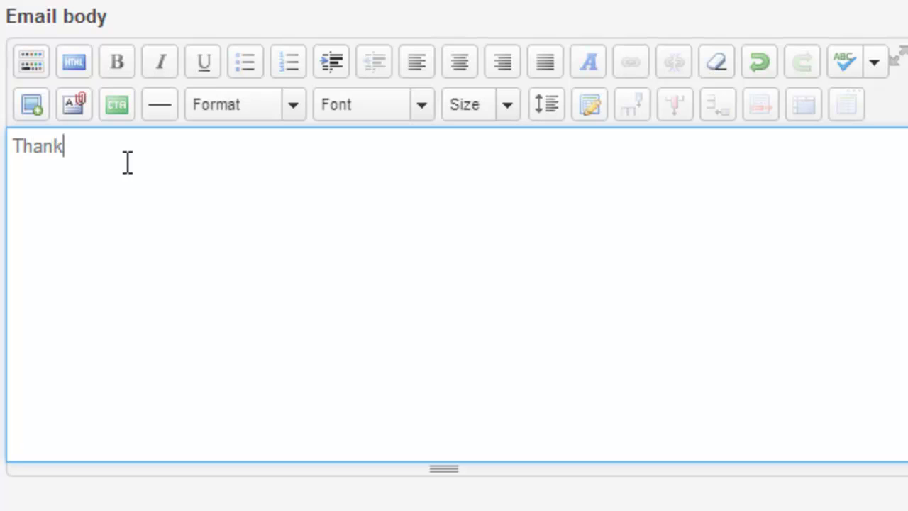
pyautogui.write('s again forkkkk')
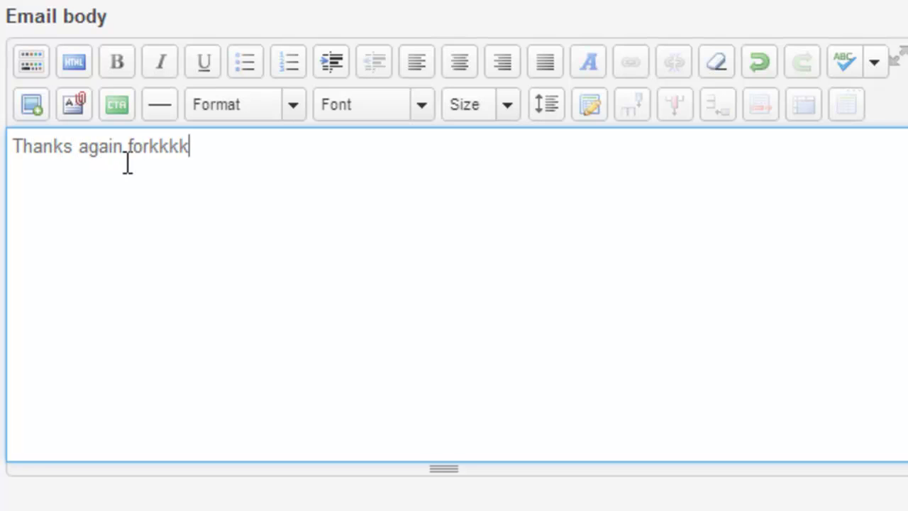
pyautogui.press('Return')
pyautogui.press('Return')
pyautogui.press('Return')
pyautogui.press('BackSpace')
pyautogui.write('HEre is ')
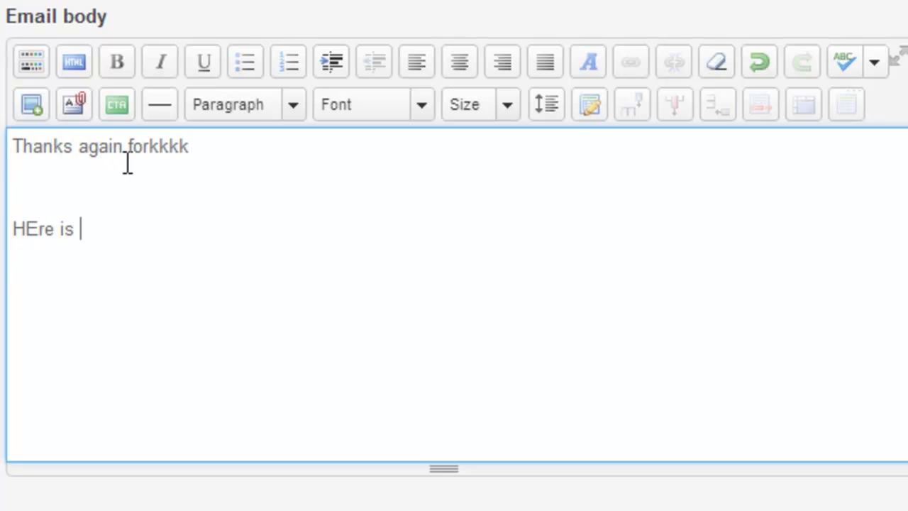
pyautogui.write('you download')
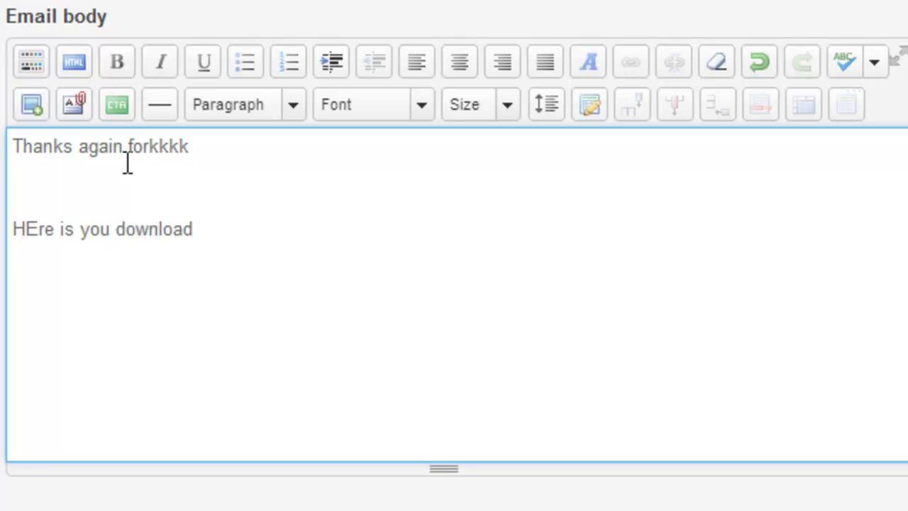
# - Format the "HEre is you download" line in the email body as Heading 2
pyautogui.moveTo(192, 234); pyautogui.dragTo(14, 217)
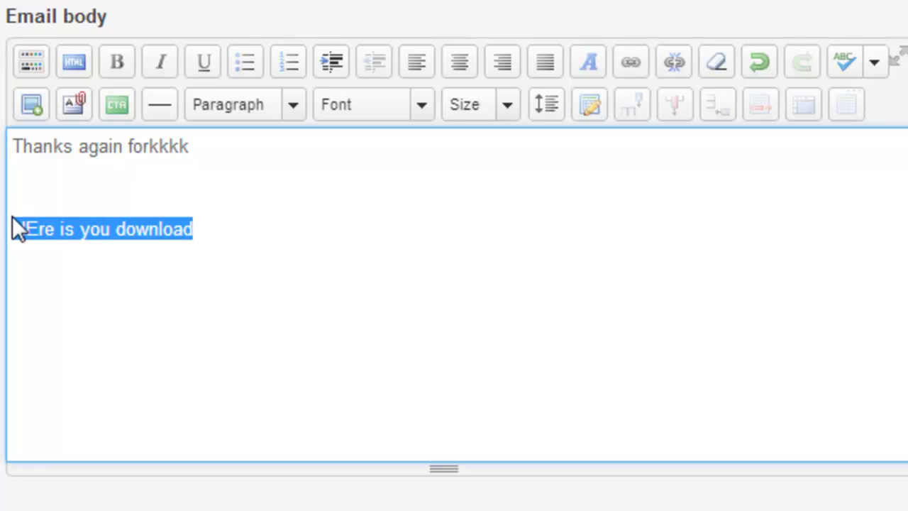
pyautogui.click(294, 108)
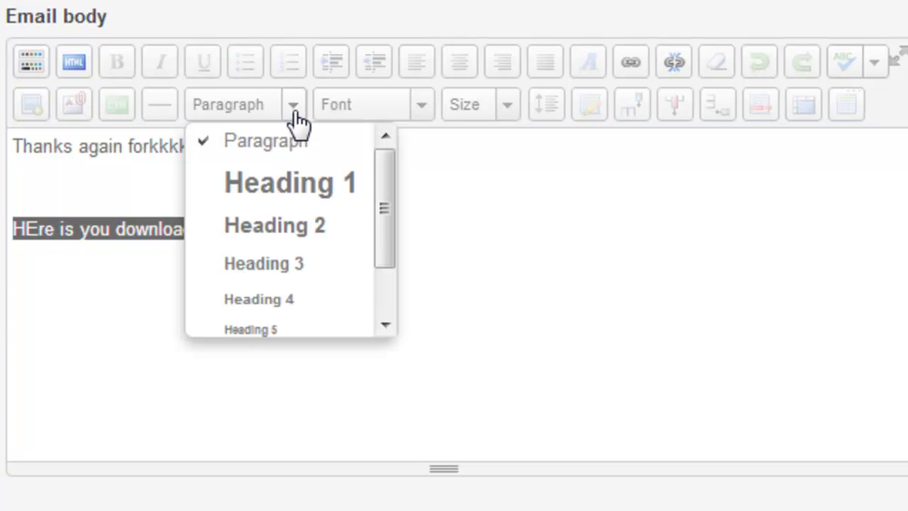
pyautogui.click(283, 217)
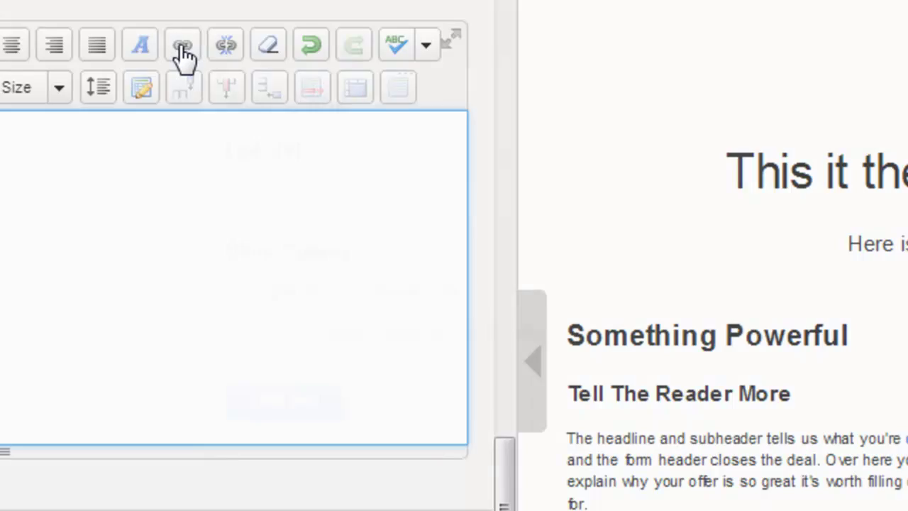
pyautogui.click(629, 65)
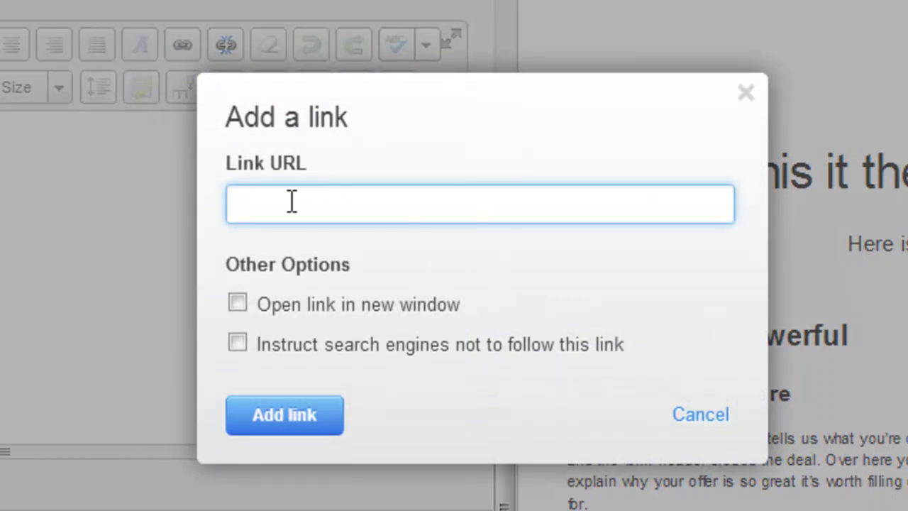
pyautogui.click(336, 261)
pyautogui.click(685, 415)
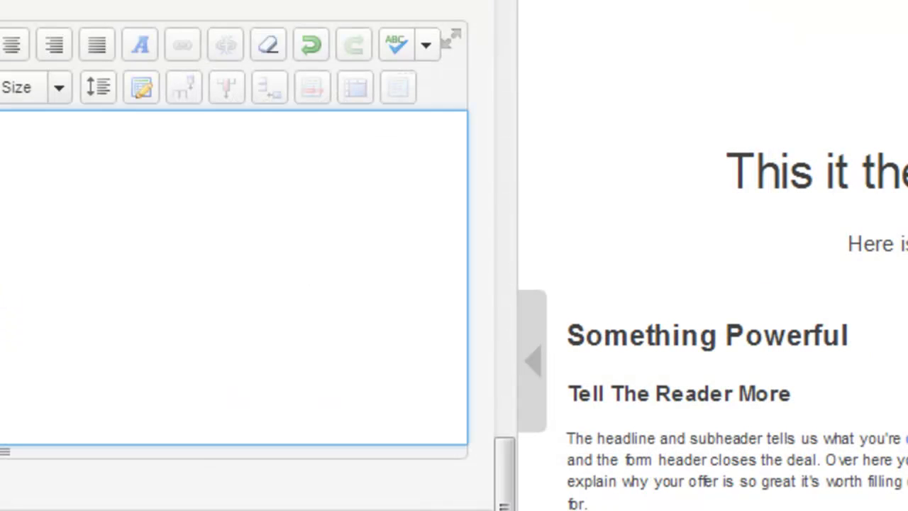
# - Examine the Social Sharing link and compare it with the landing page URL set near the start of the page settings
pyautogui.scroll(-2, 410, 247)
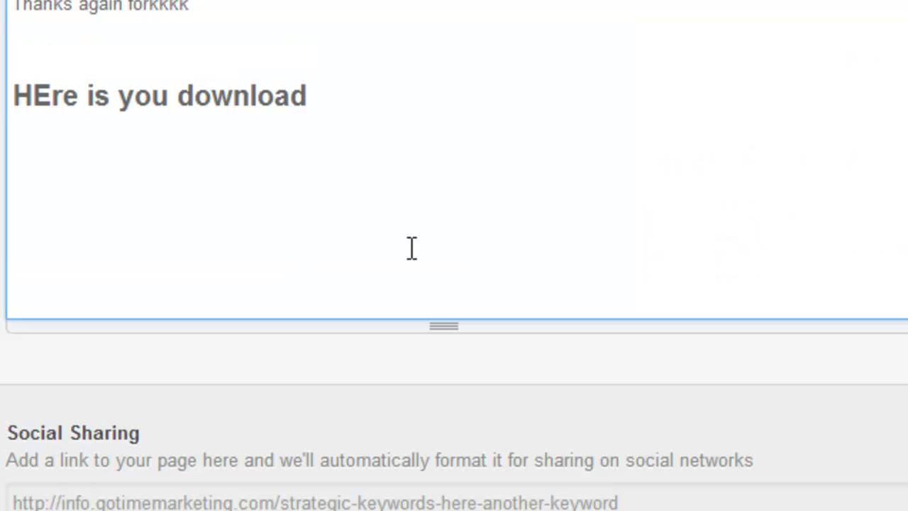
pyautogui.scroll(-3, 412, 247)
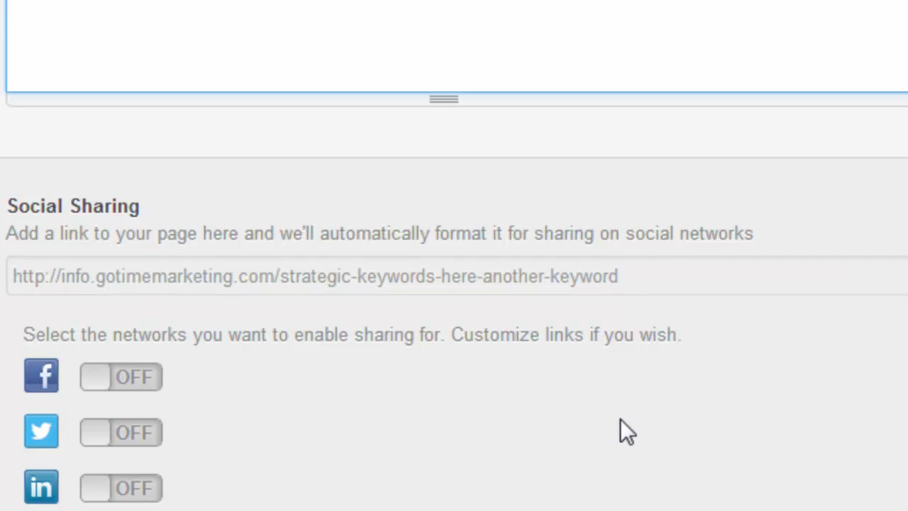
pyautogui.scroll(15, 614, 422)
pyautogui.scroll(5, 609, 397)
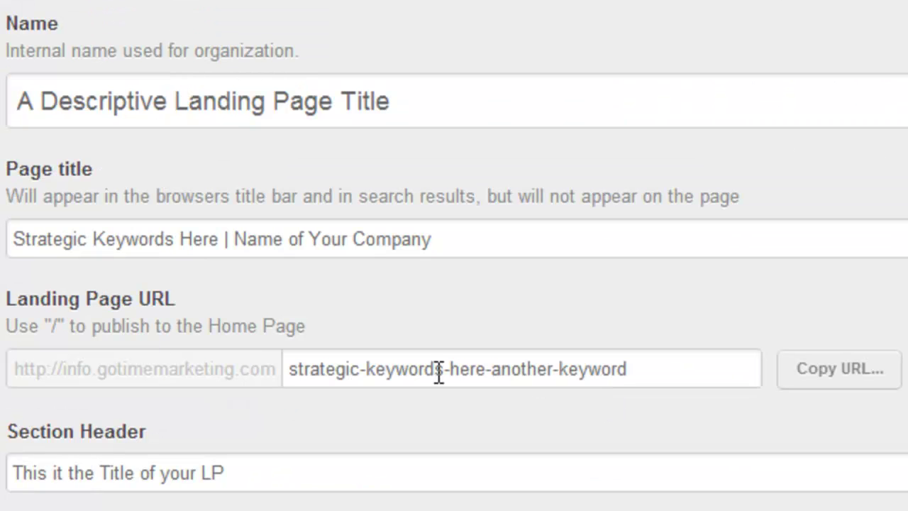
pyautogui.scroll(-12, 505, 404)
pyautogui.scroll(-9, 504, 394)
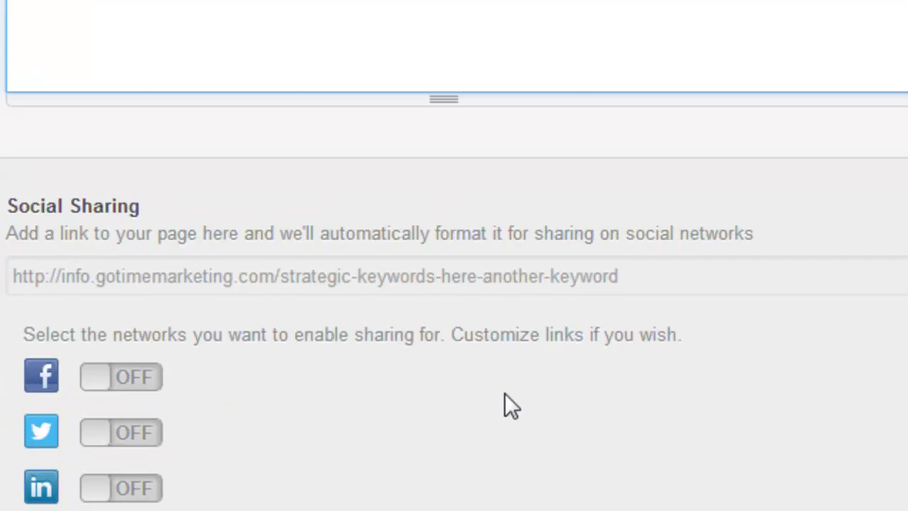
pyautogui.scroll(3, 505, 394)
pyautogui.scroll(-2, 504, 394)
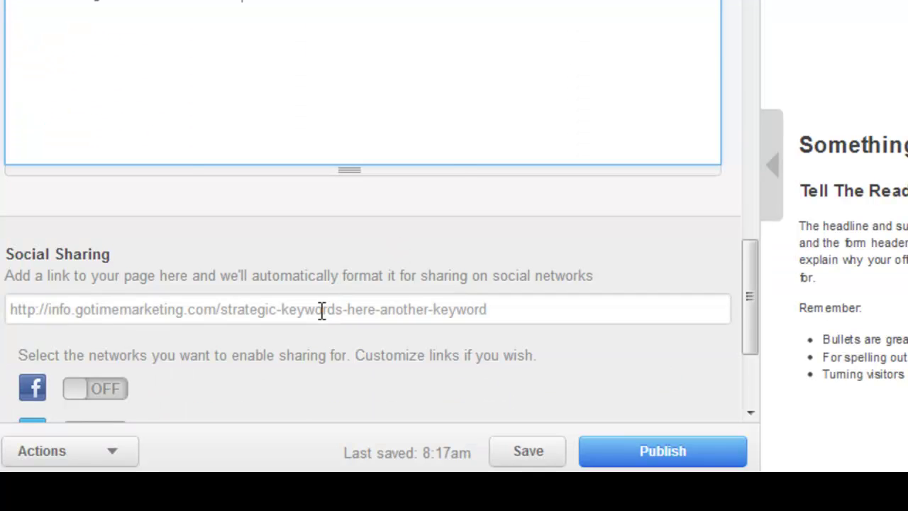
# - Enable social sharing for Facebook, Twitter, LinkedIn, Google+ and Pinterest
pyautogui.scroll(-3, 322, 311)
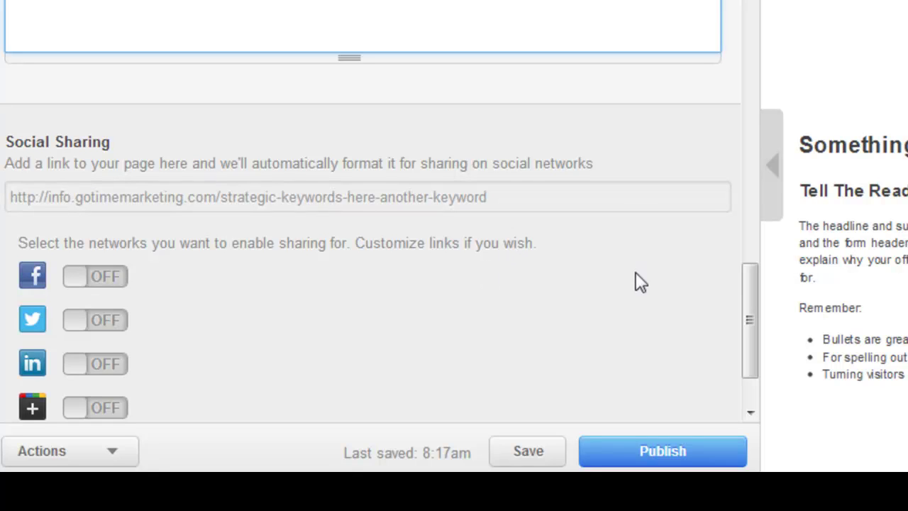
pyautogui.scroll(-3, 425, 300)
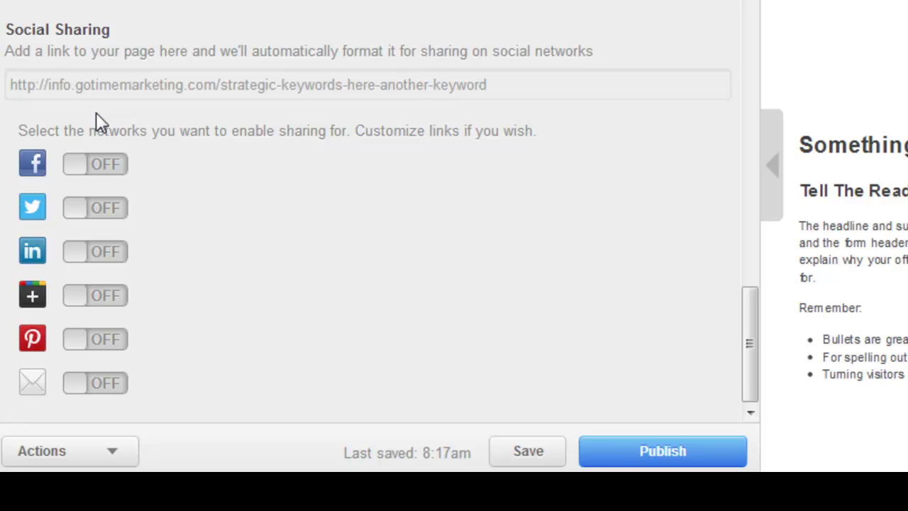
pyautogui.click(110, 170)
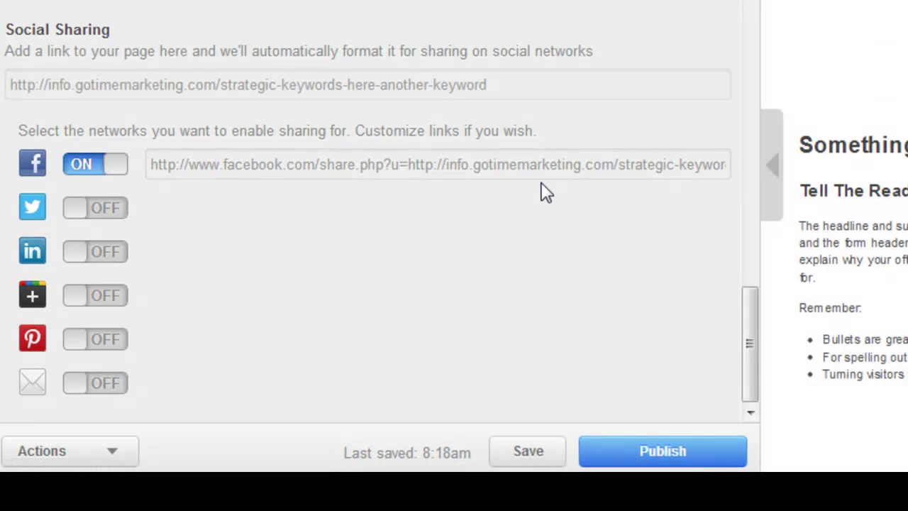
pyautogui.click(112, 214)
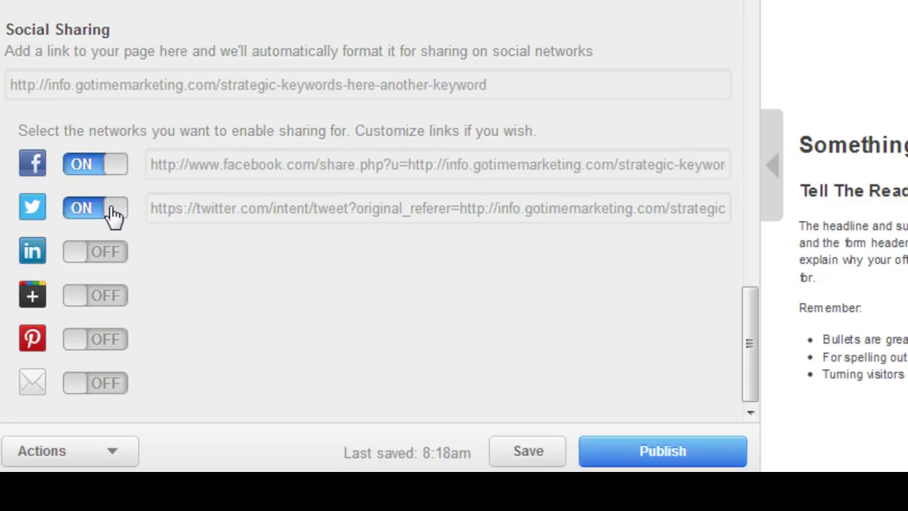
pyautogui.click(110, 256)
pyautogui.click(112, 297)
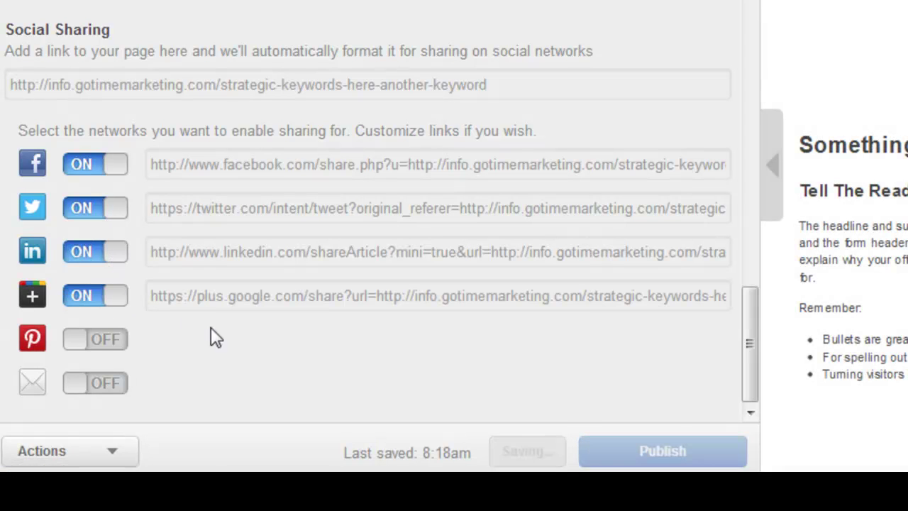
pyautogui.click(100, 338)
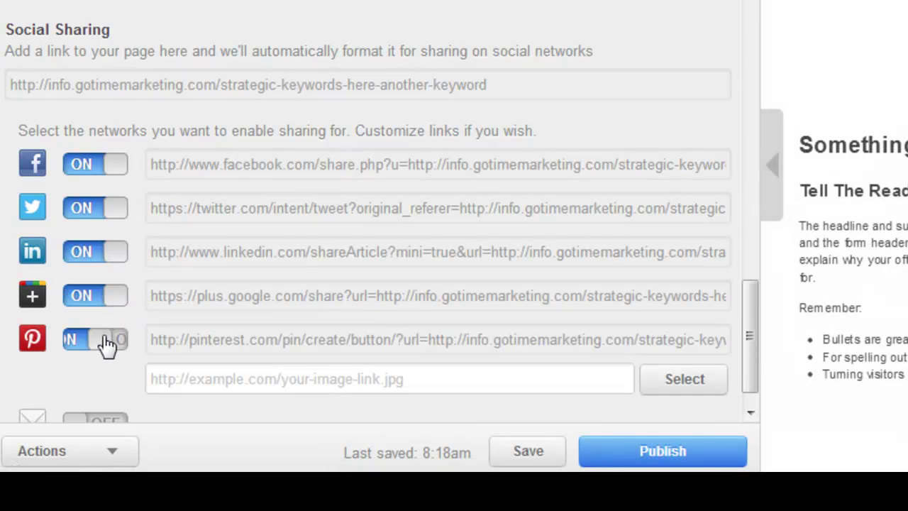
# - Enable social sharing by email and check which items still have to be completed before the landing page can be published
pyautogui.scroll(-1, 111, 382)
pyautogui.click(111, 385)
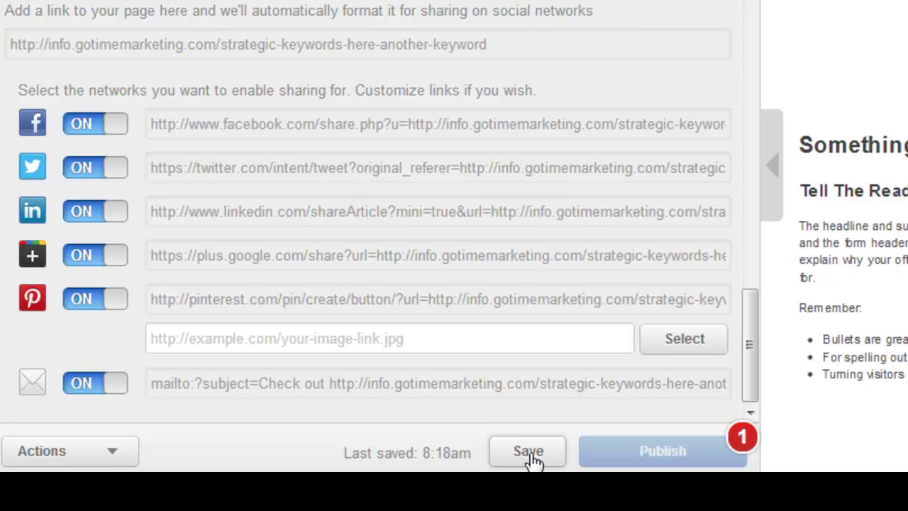
pyautogui.moveTo(684, 463)
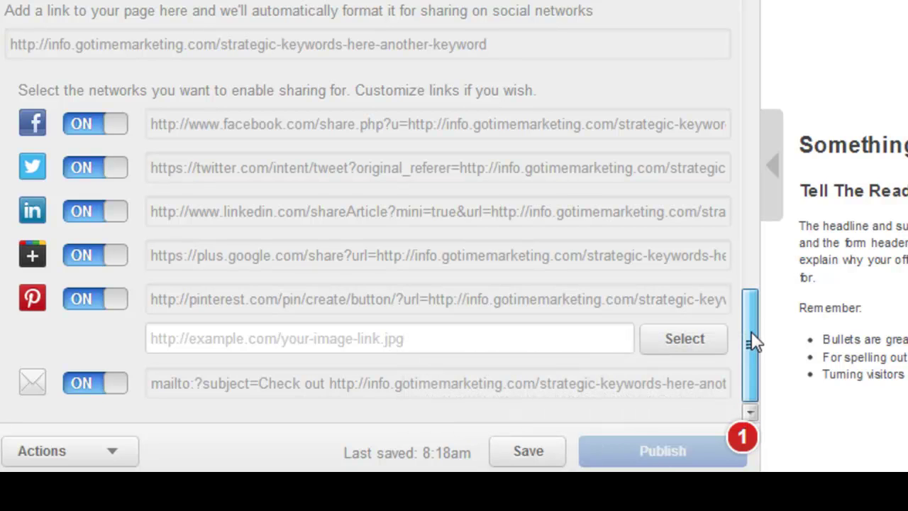
pyautogui.moveTo(746, 439)
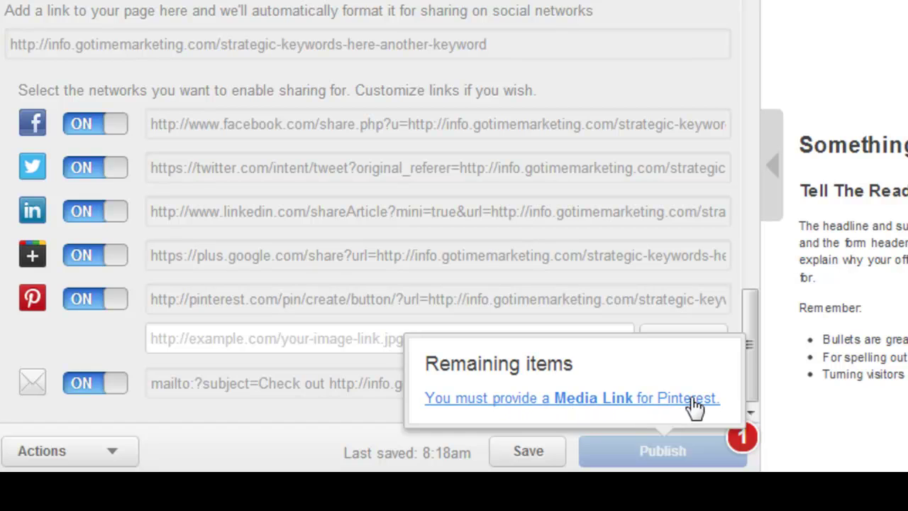
# - Disable Pinterest in the social sharing settings and return to the beginning of the landing page's content settings
pyautogui.click(88, 301)
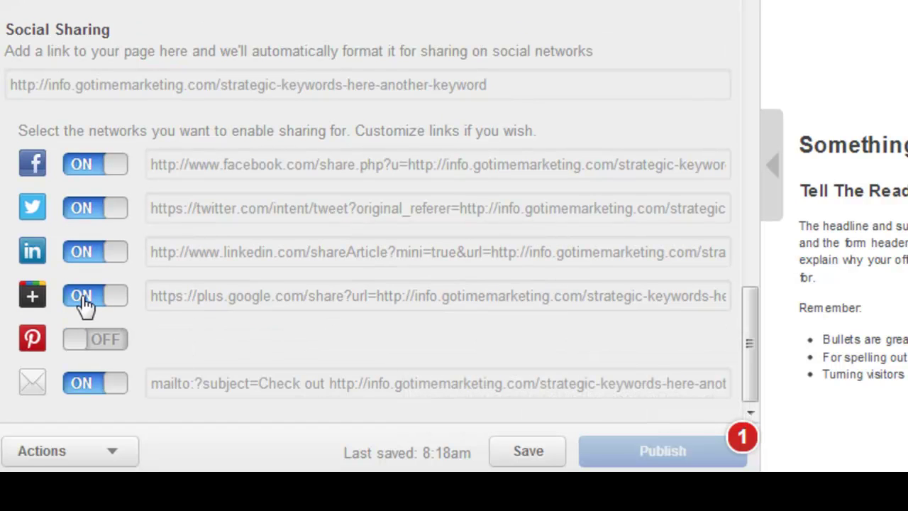
pyautogui.moveTo(655, 450)
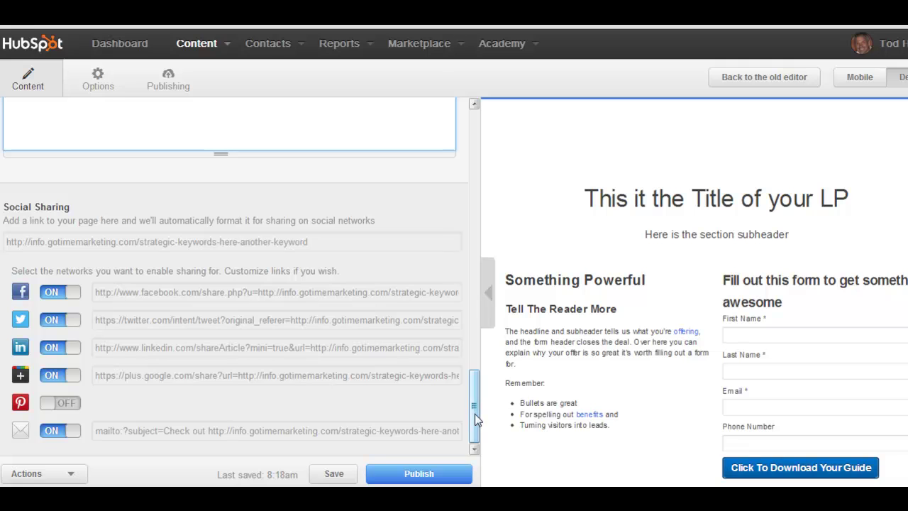
pyautogui.moveTo(474, 413); pyautogui.dragTo(468, 154)
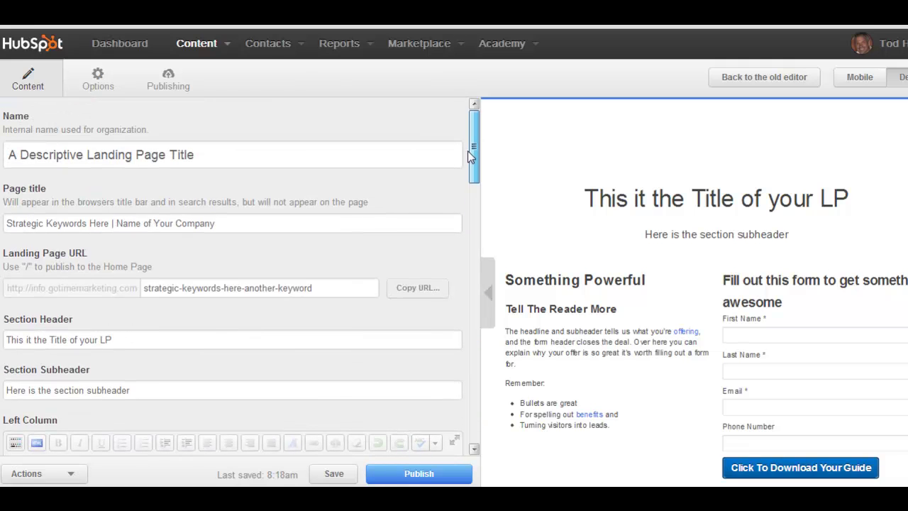